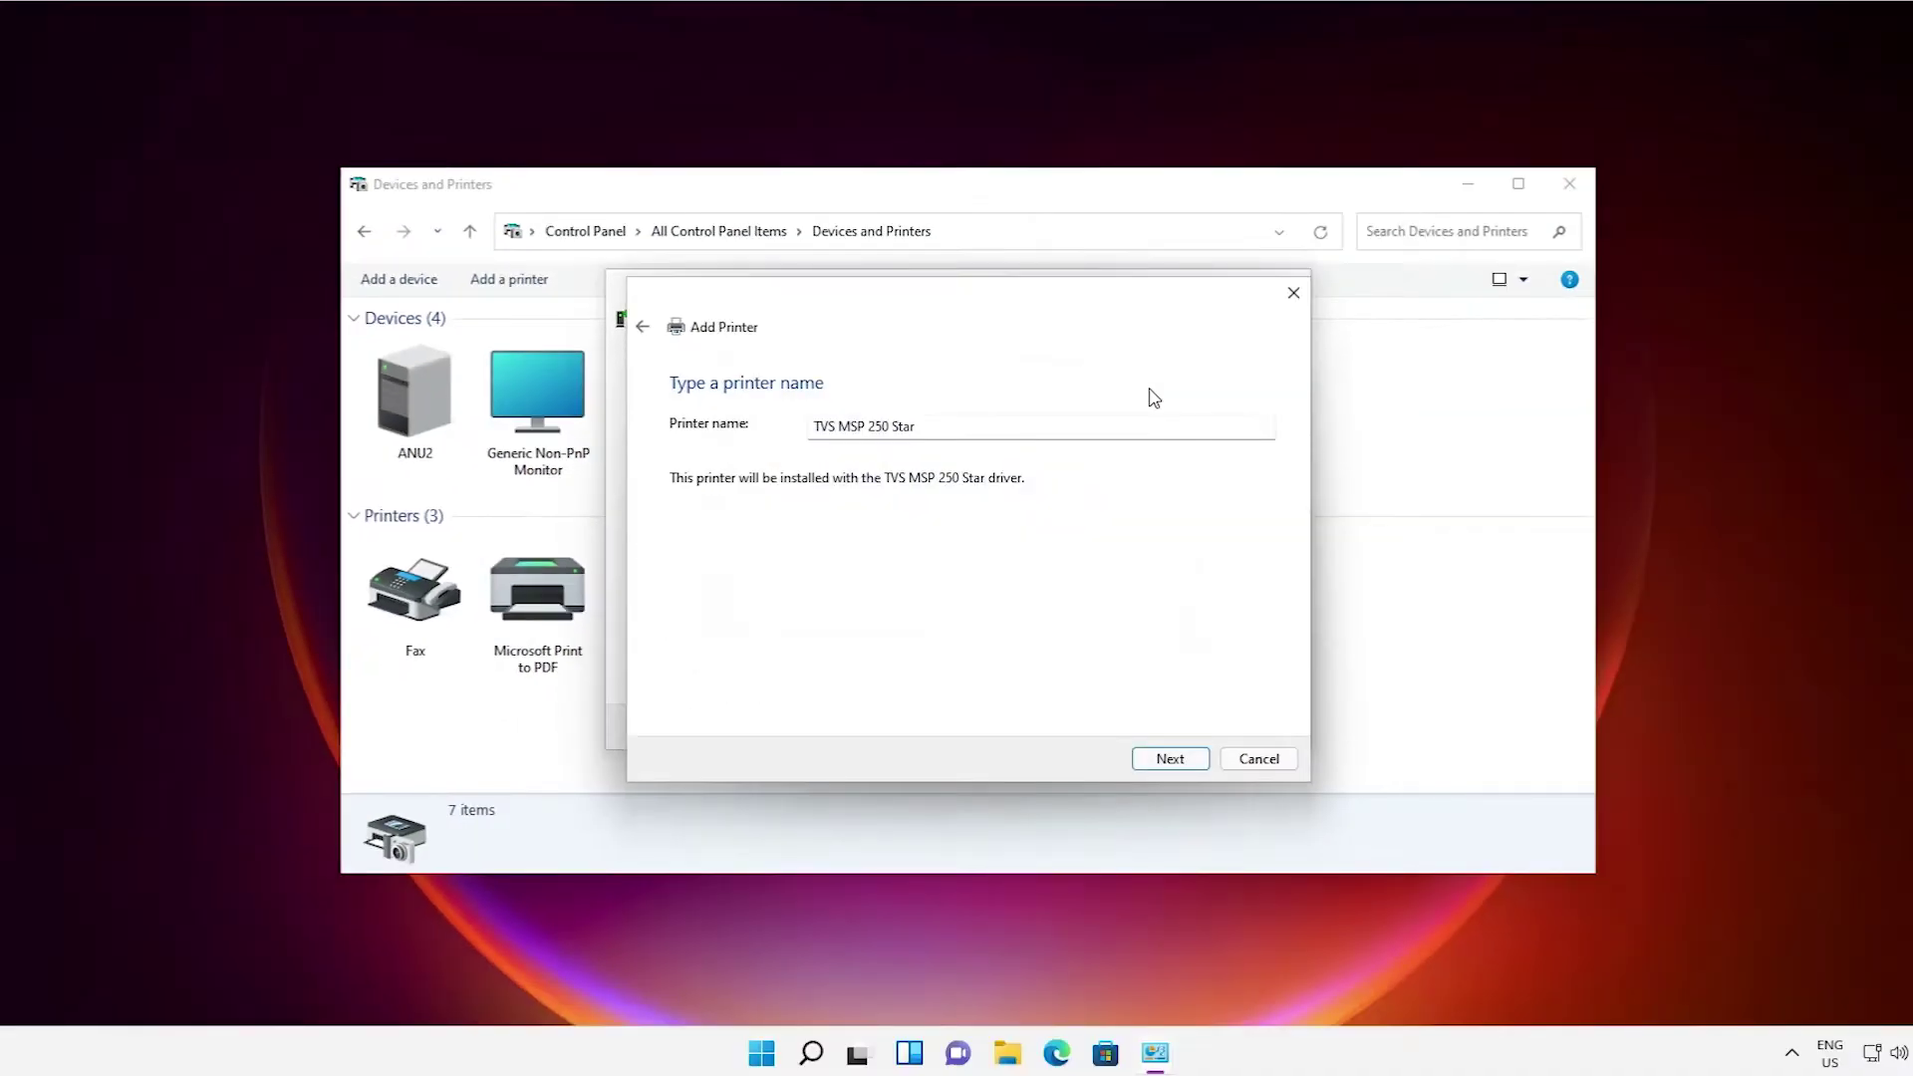
Cancel the Add Printer wizard and Add a device dialog, then minimize Devices and Printers.
left_click(1258, 759)
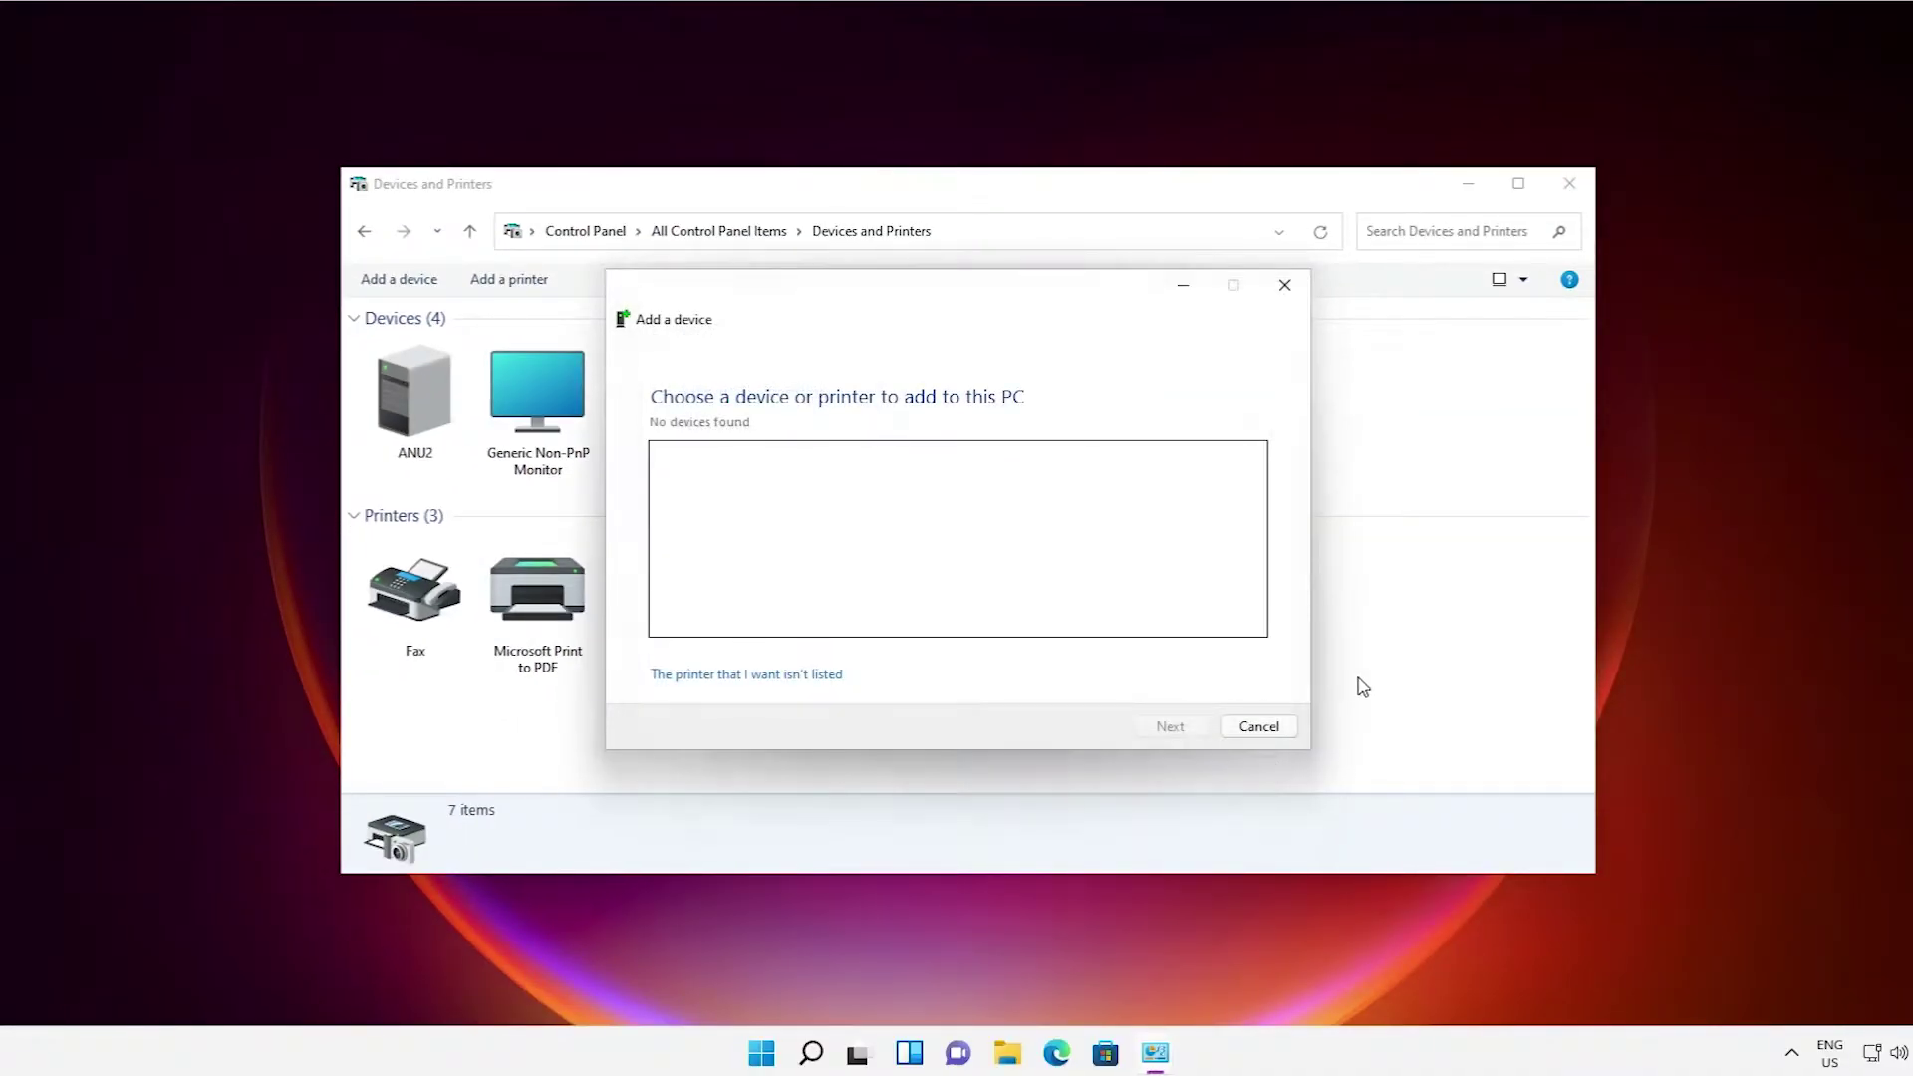
left_click(1260, 722)
left_click(1469, 186)
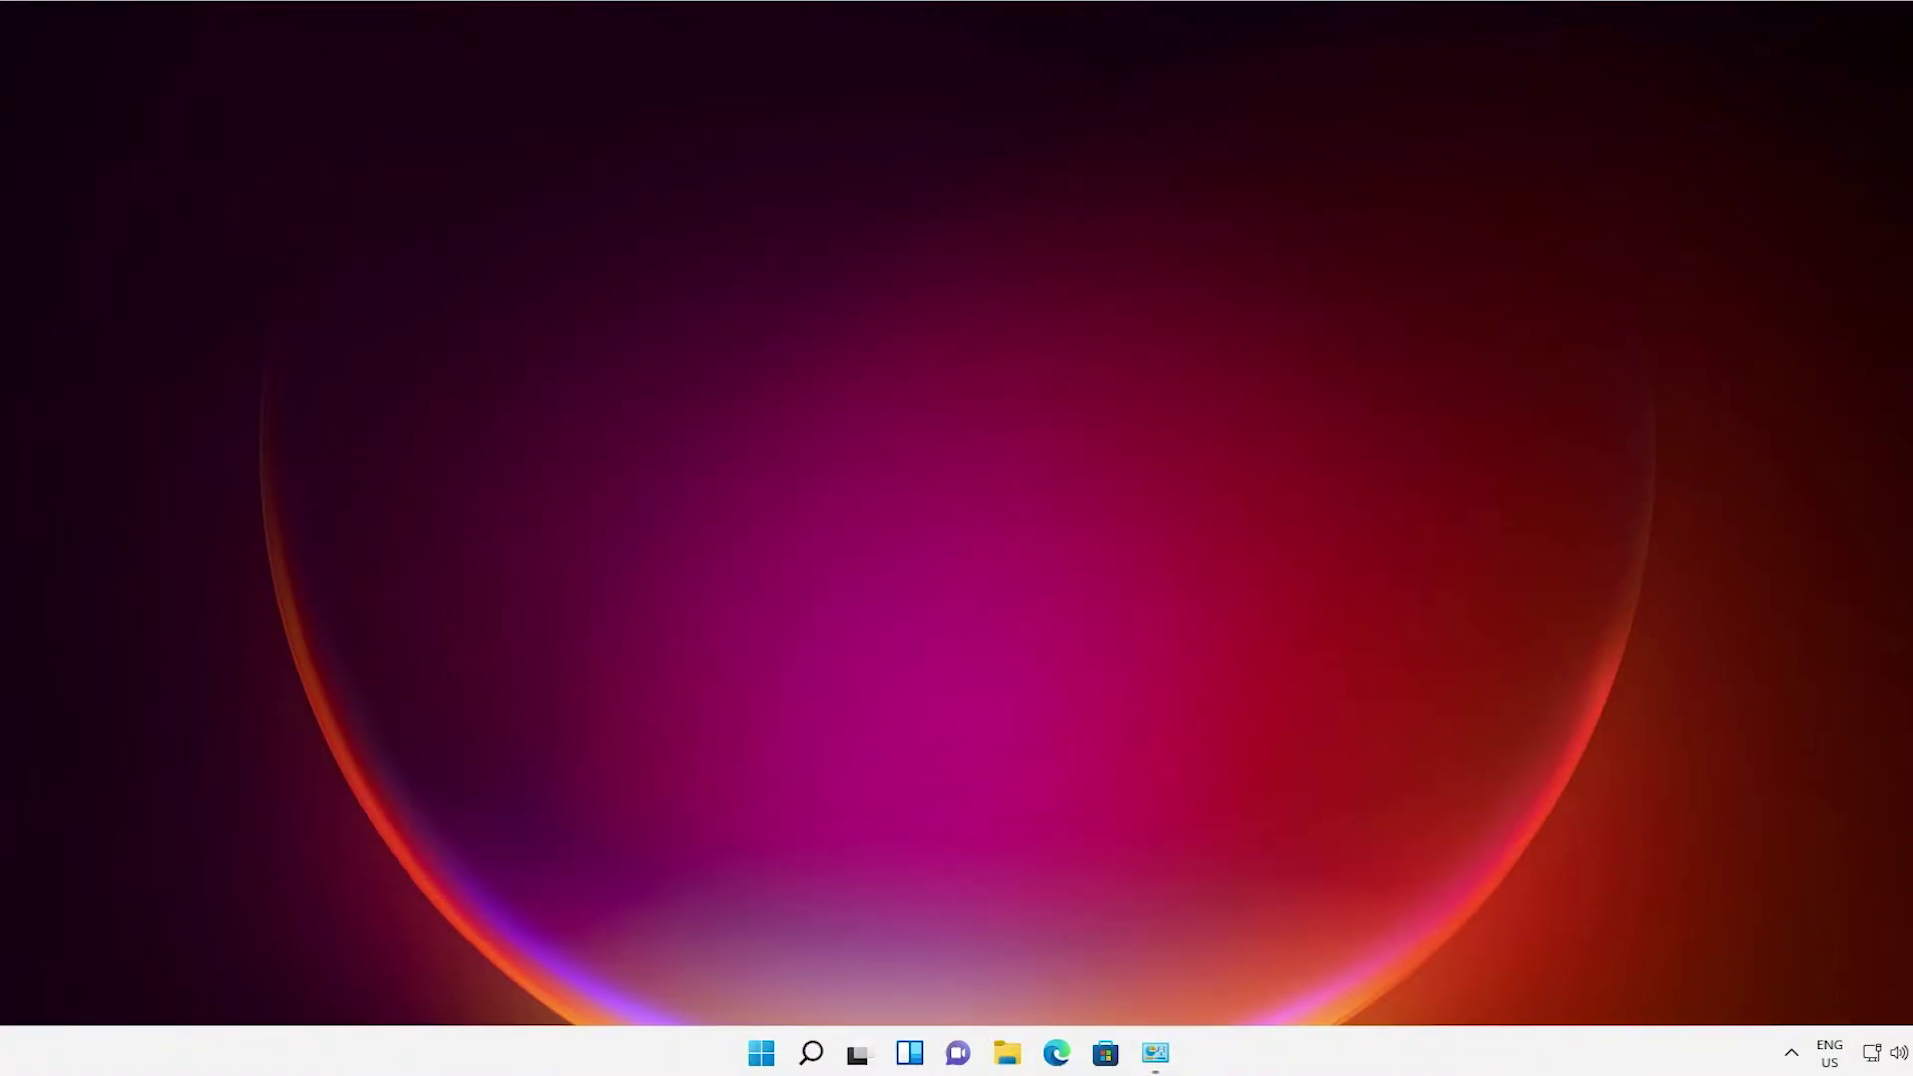
Go from Windows Update settings to Advanced options > Recovery and choose Restart now for Advanced startup.
left_click(760, 1058)
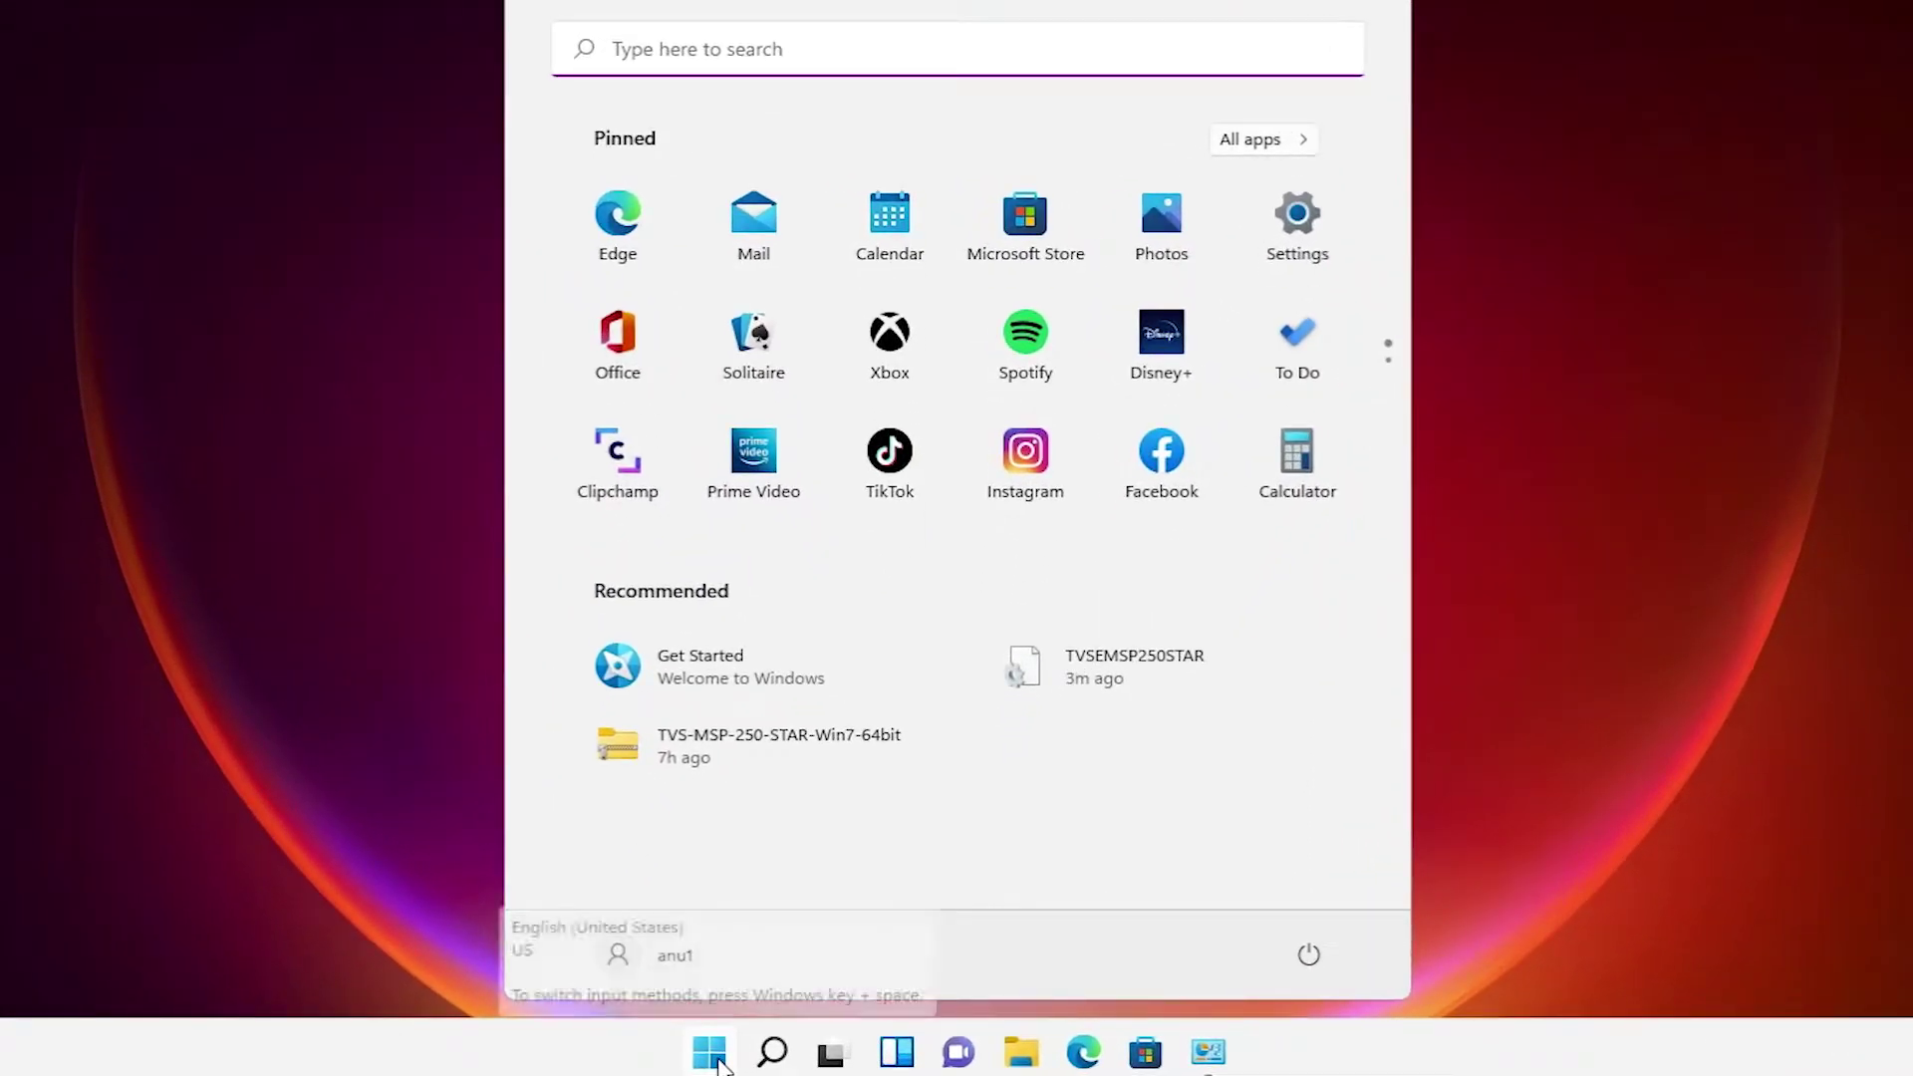
type("wi")
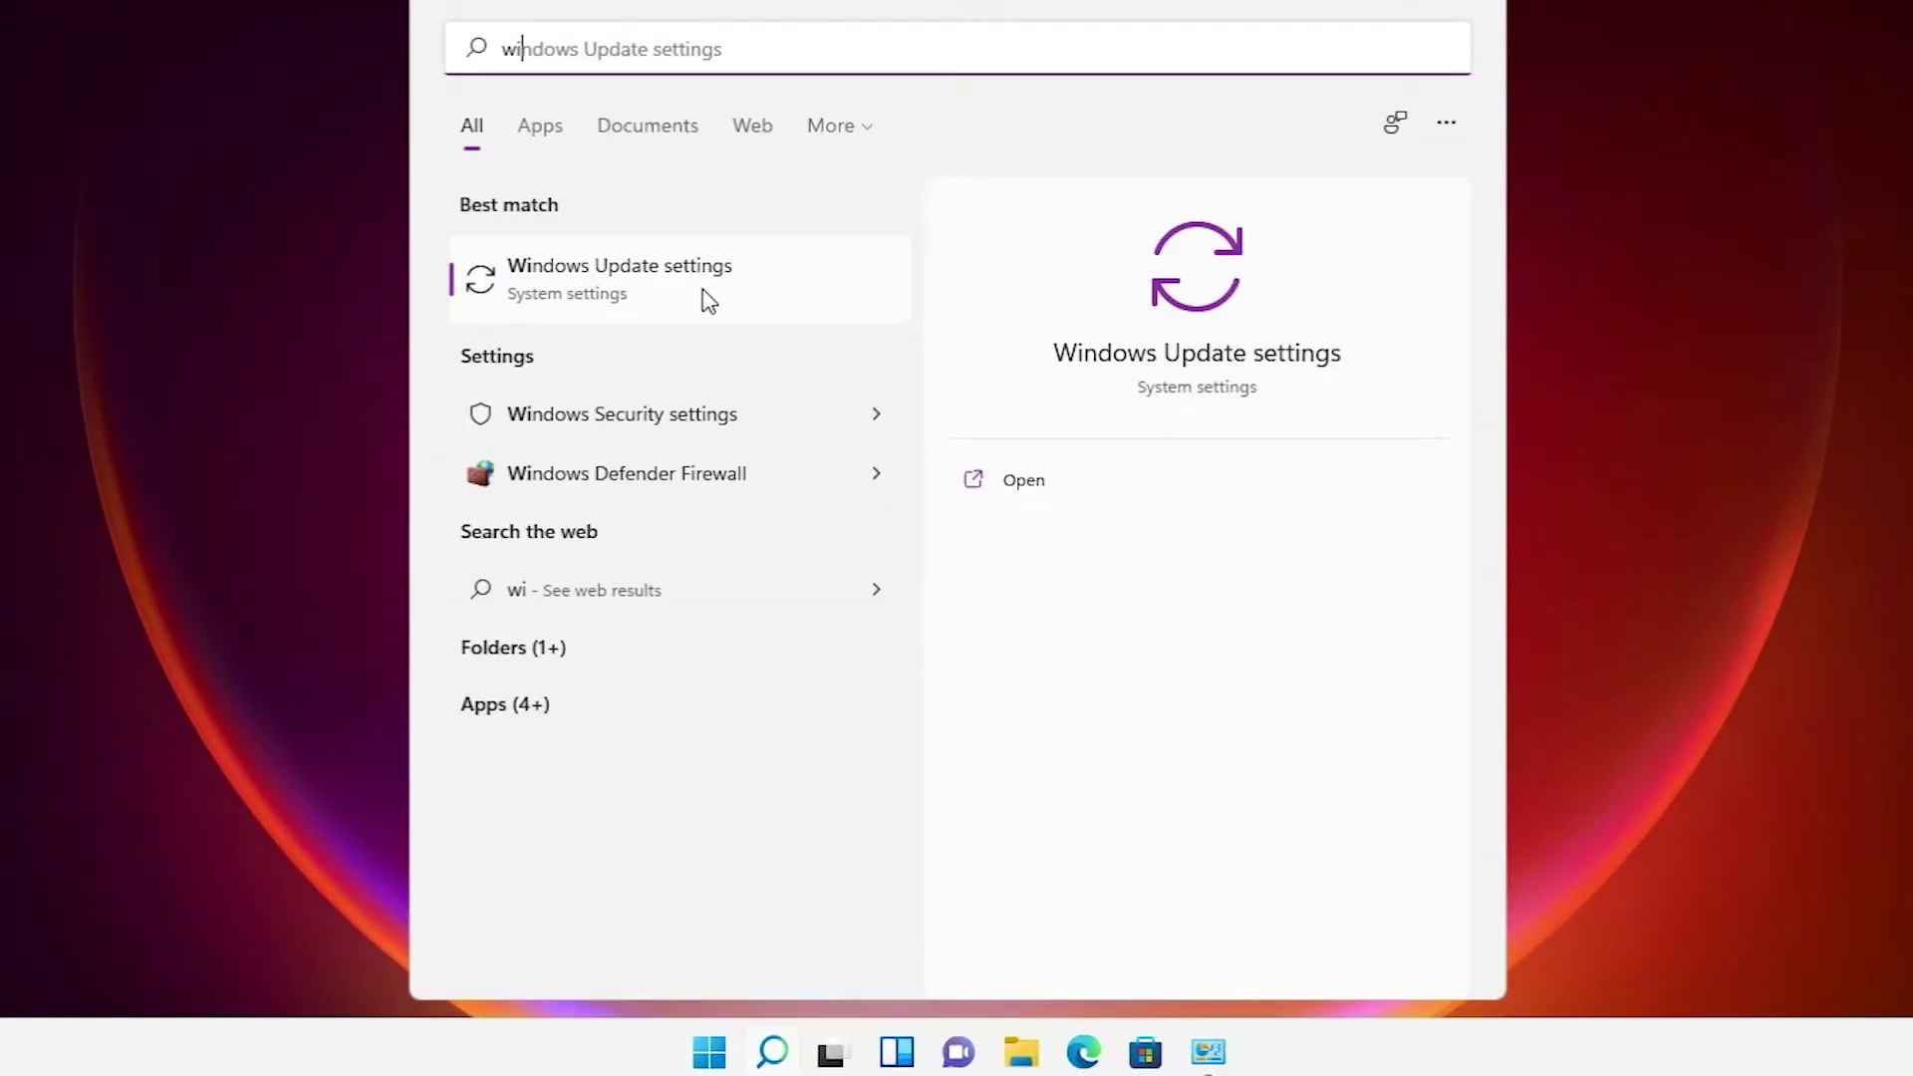
left_click(705, 299)
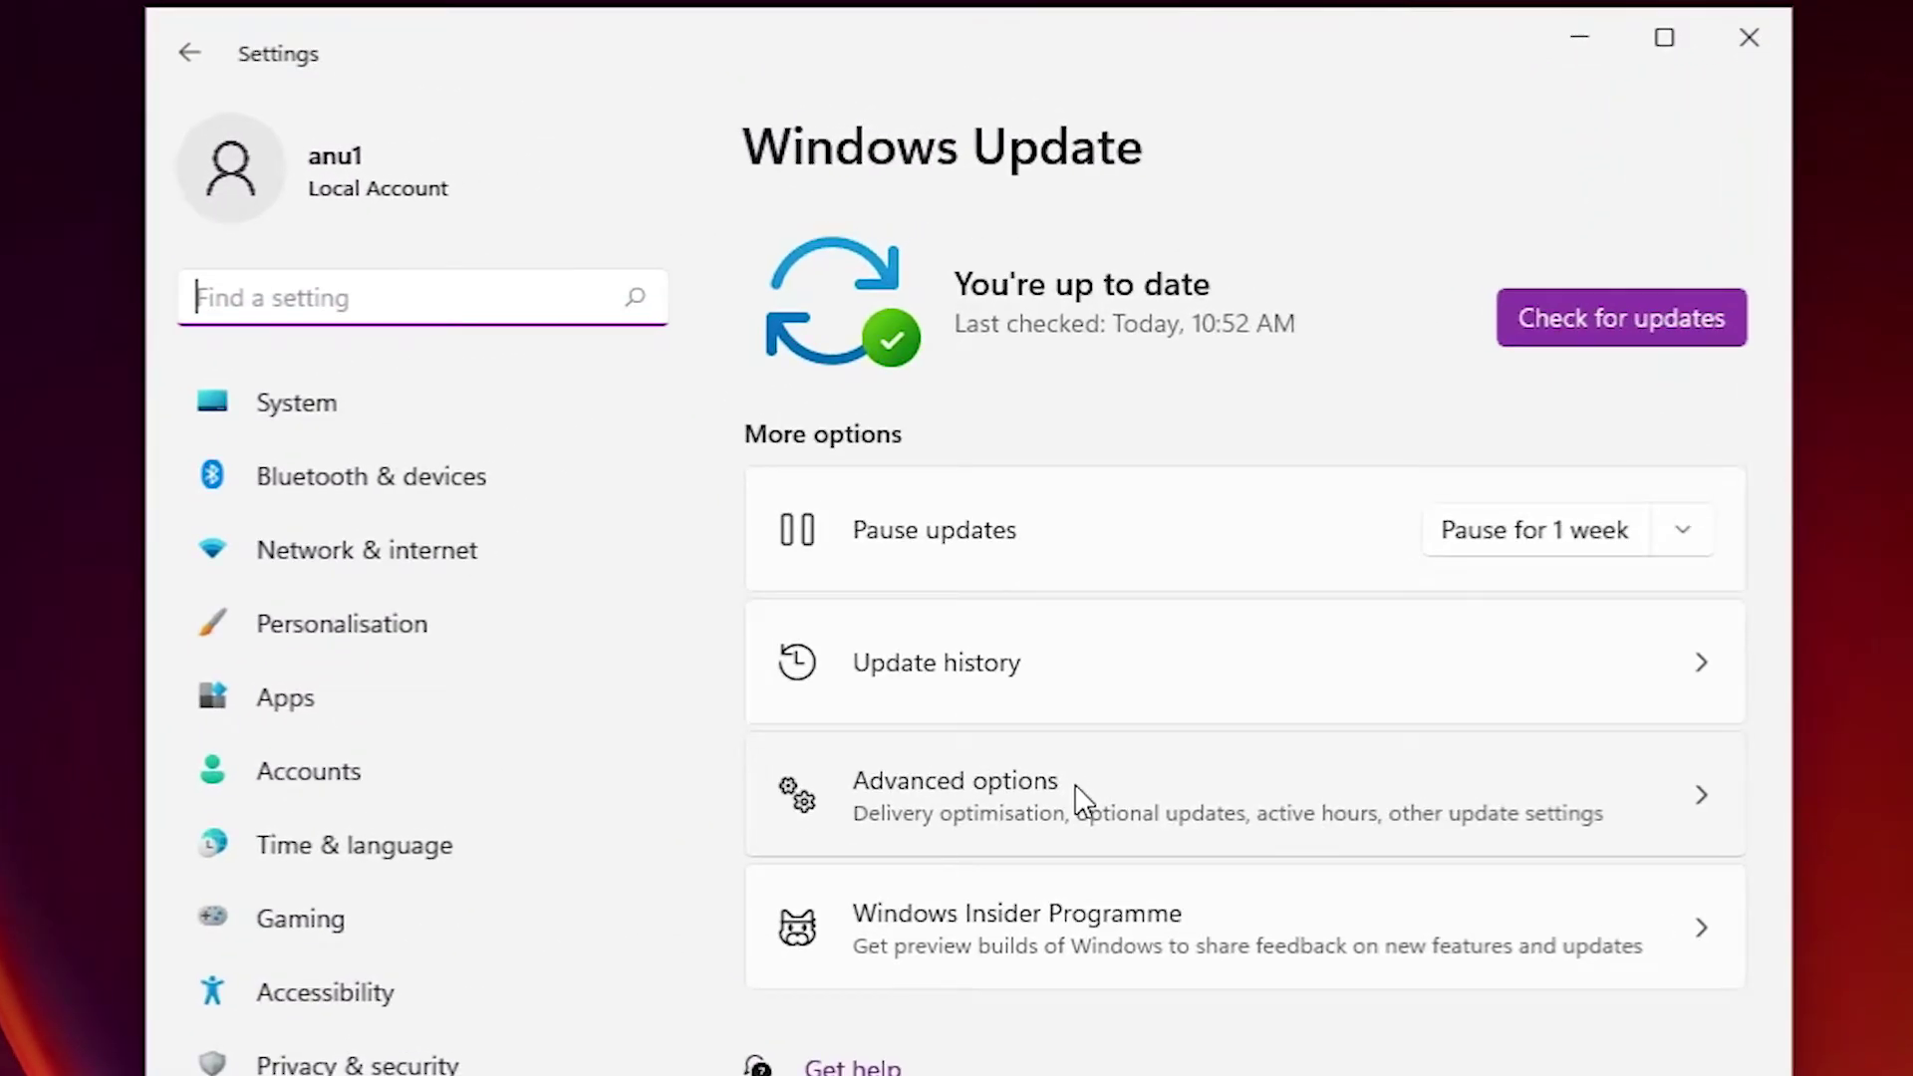
left_click(1076, 797)
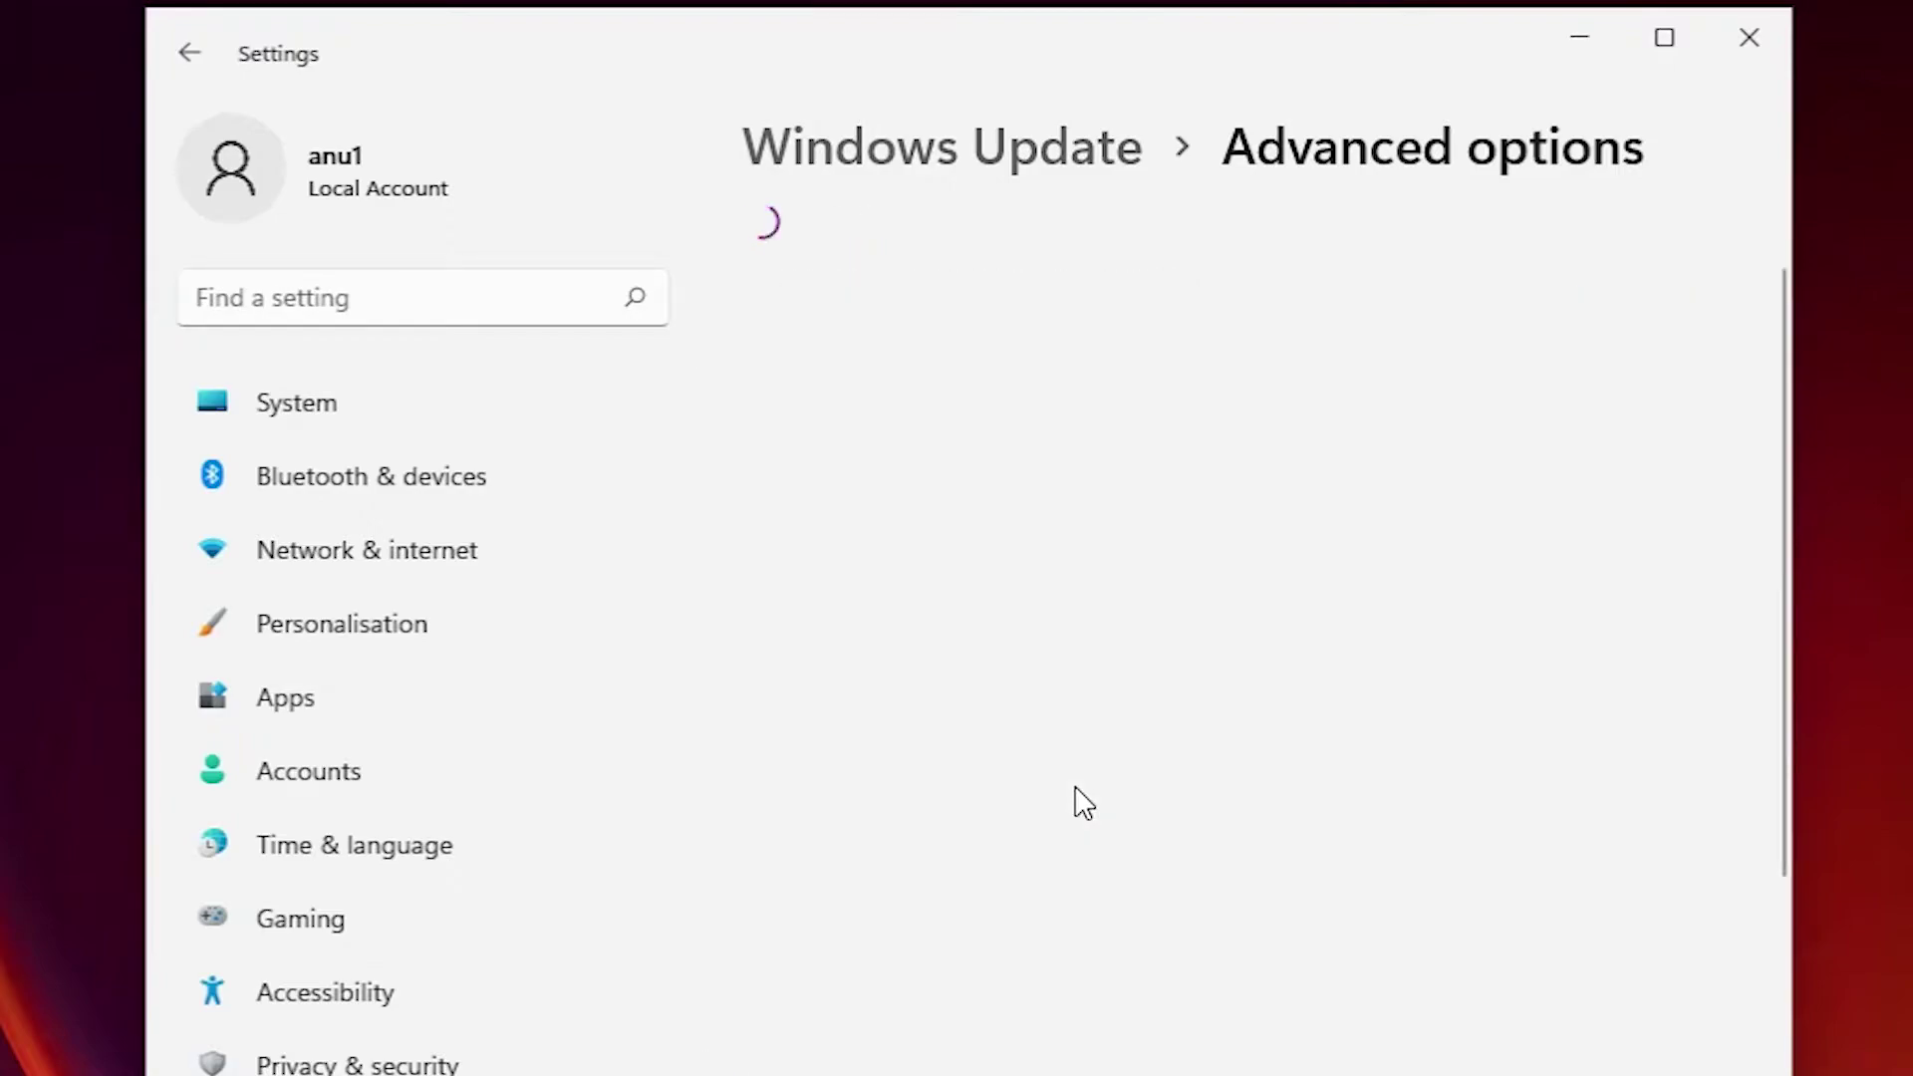
scroll(1146, 757, "down", 6)
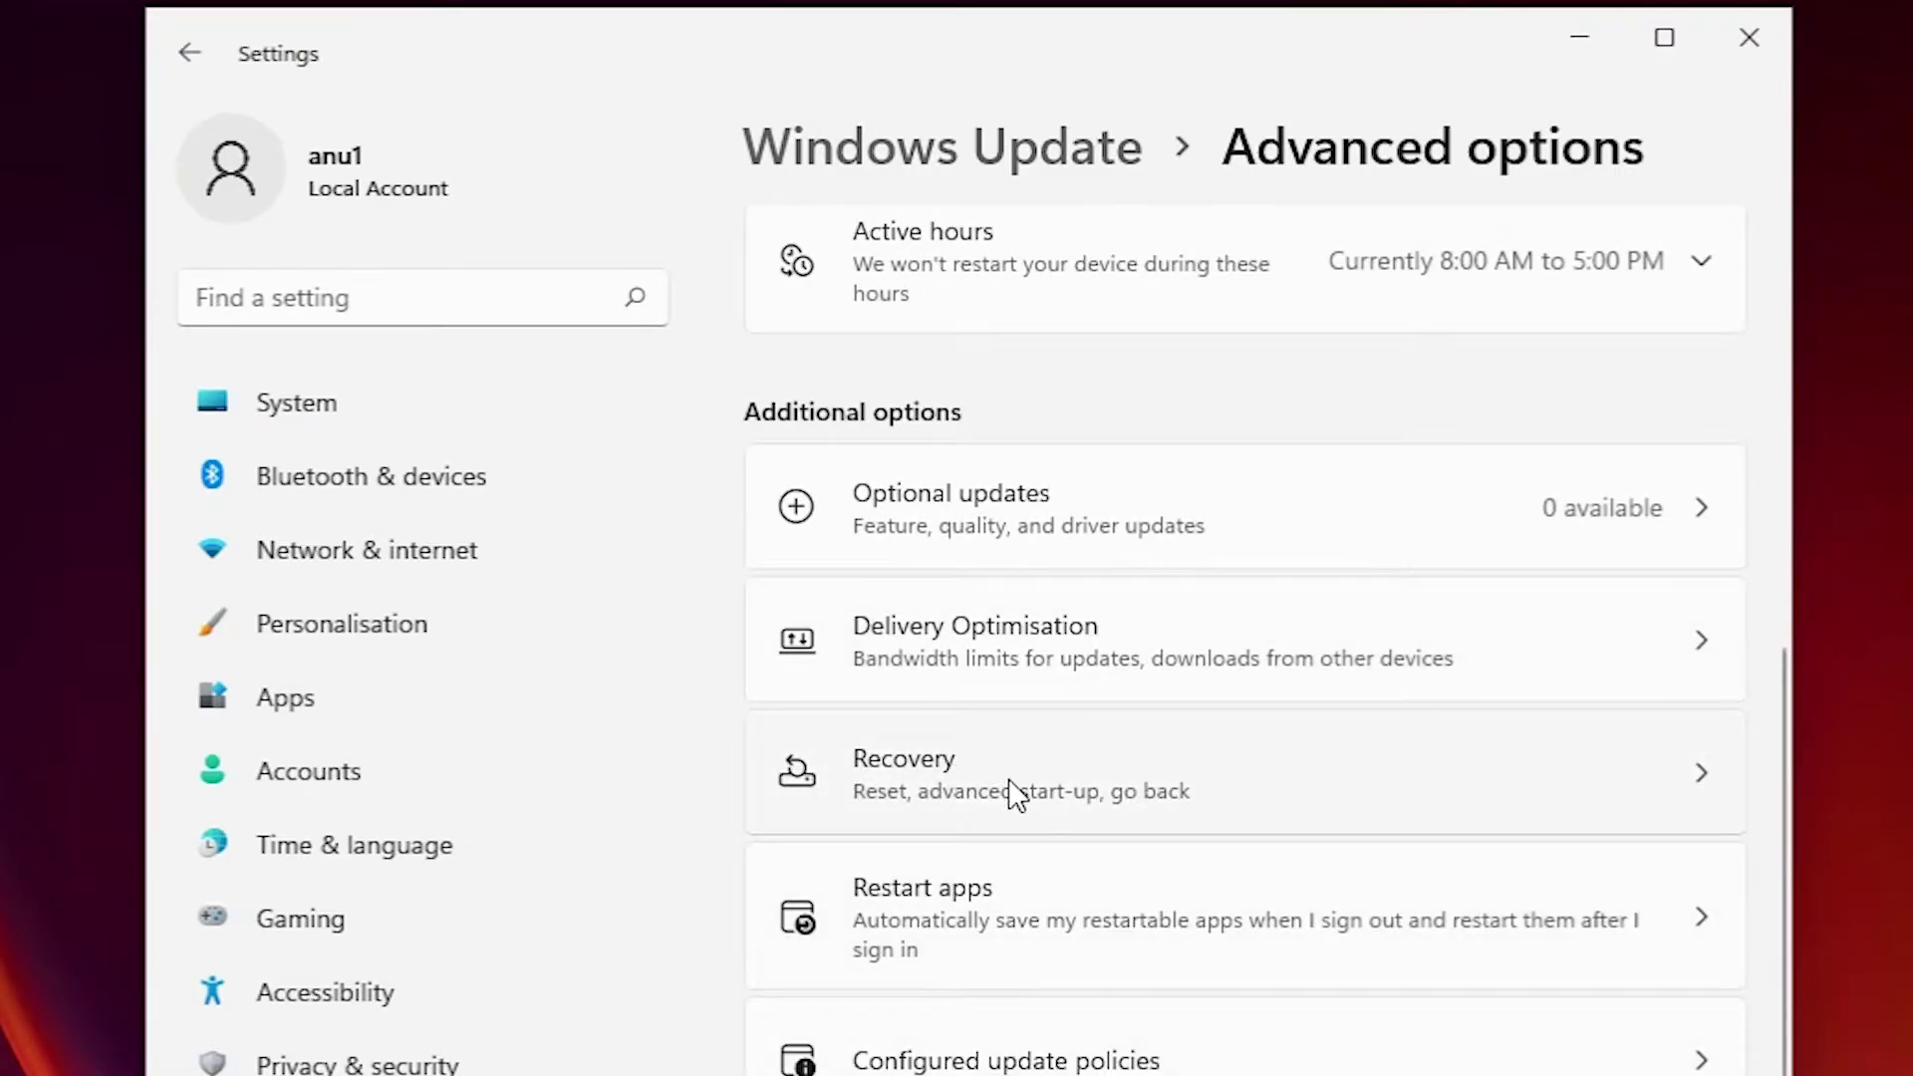
left_click(1060, 812)
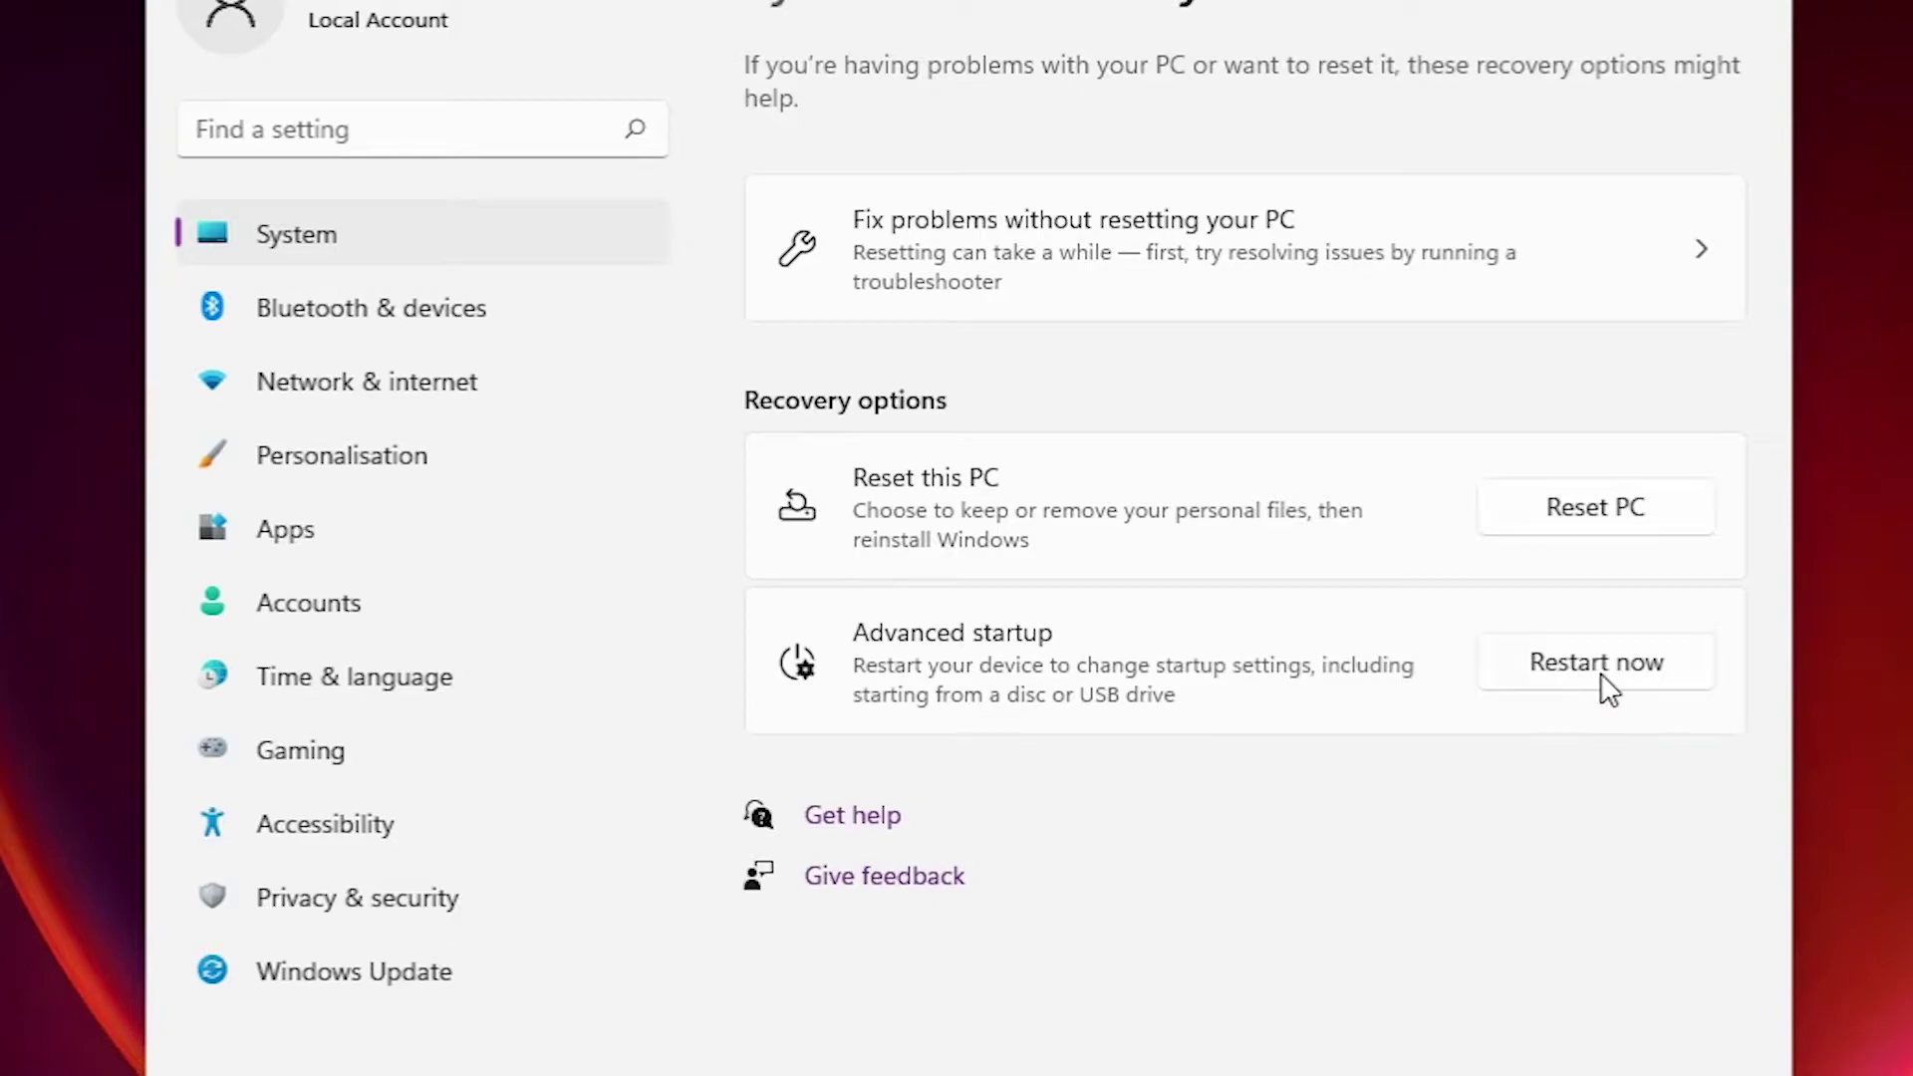
left_click(1604, 666)
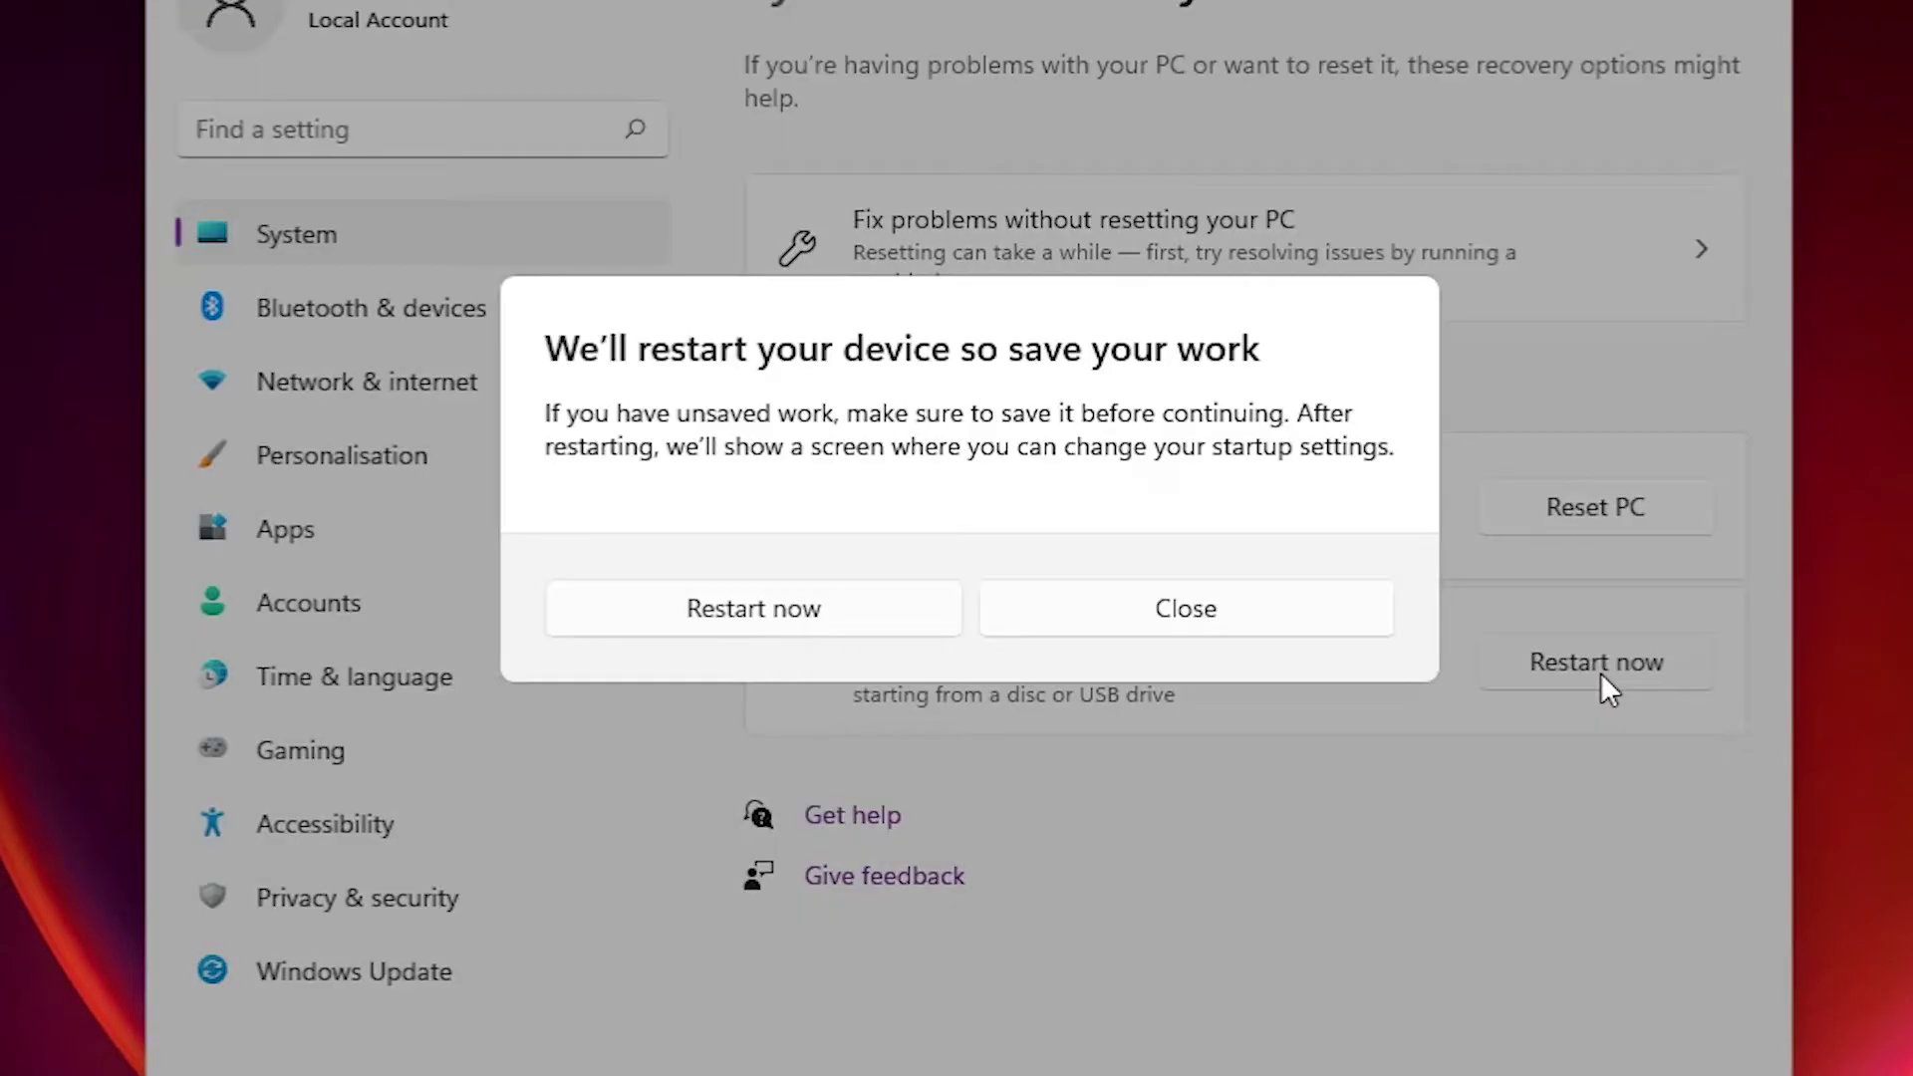
Confirm the restart and go through Troubleshoot > Advanced options > Start-up Settings, then Restart.
left_click(709, 609)
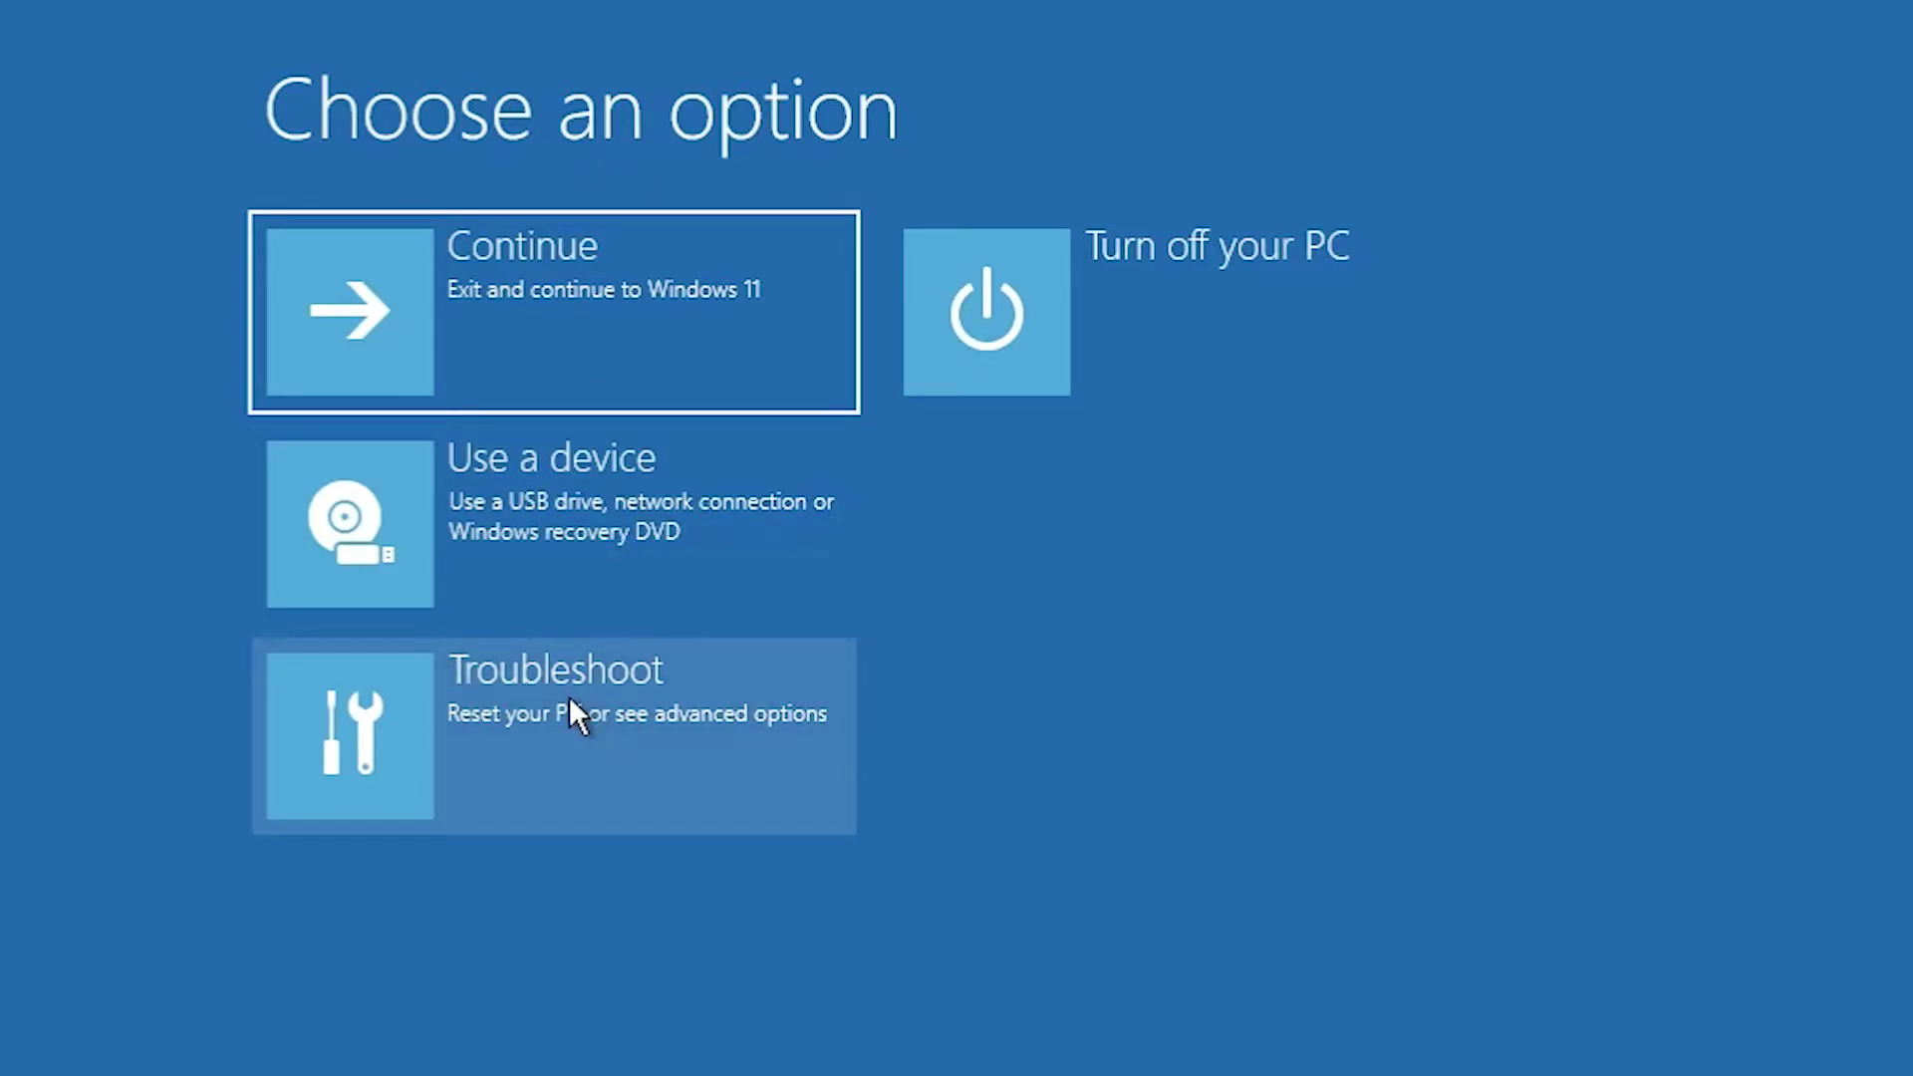
left_click(571, 700)
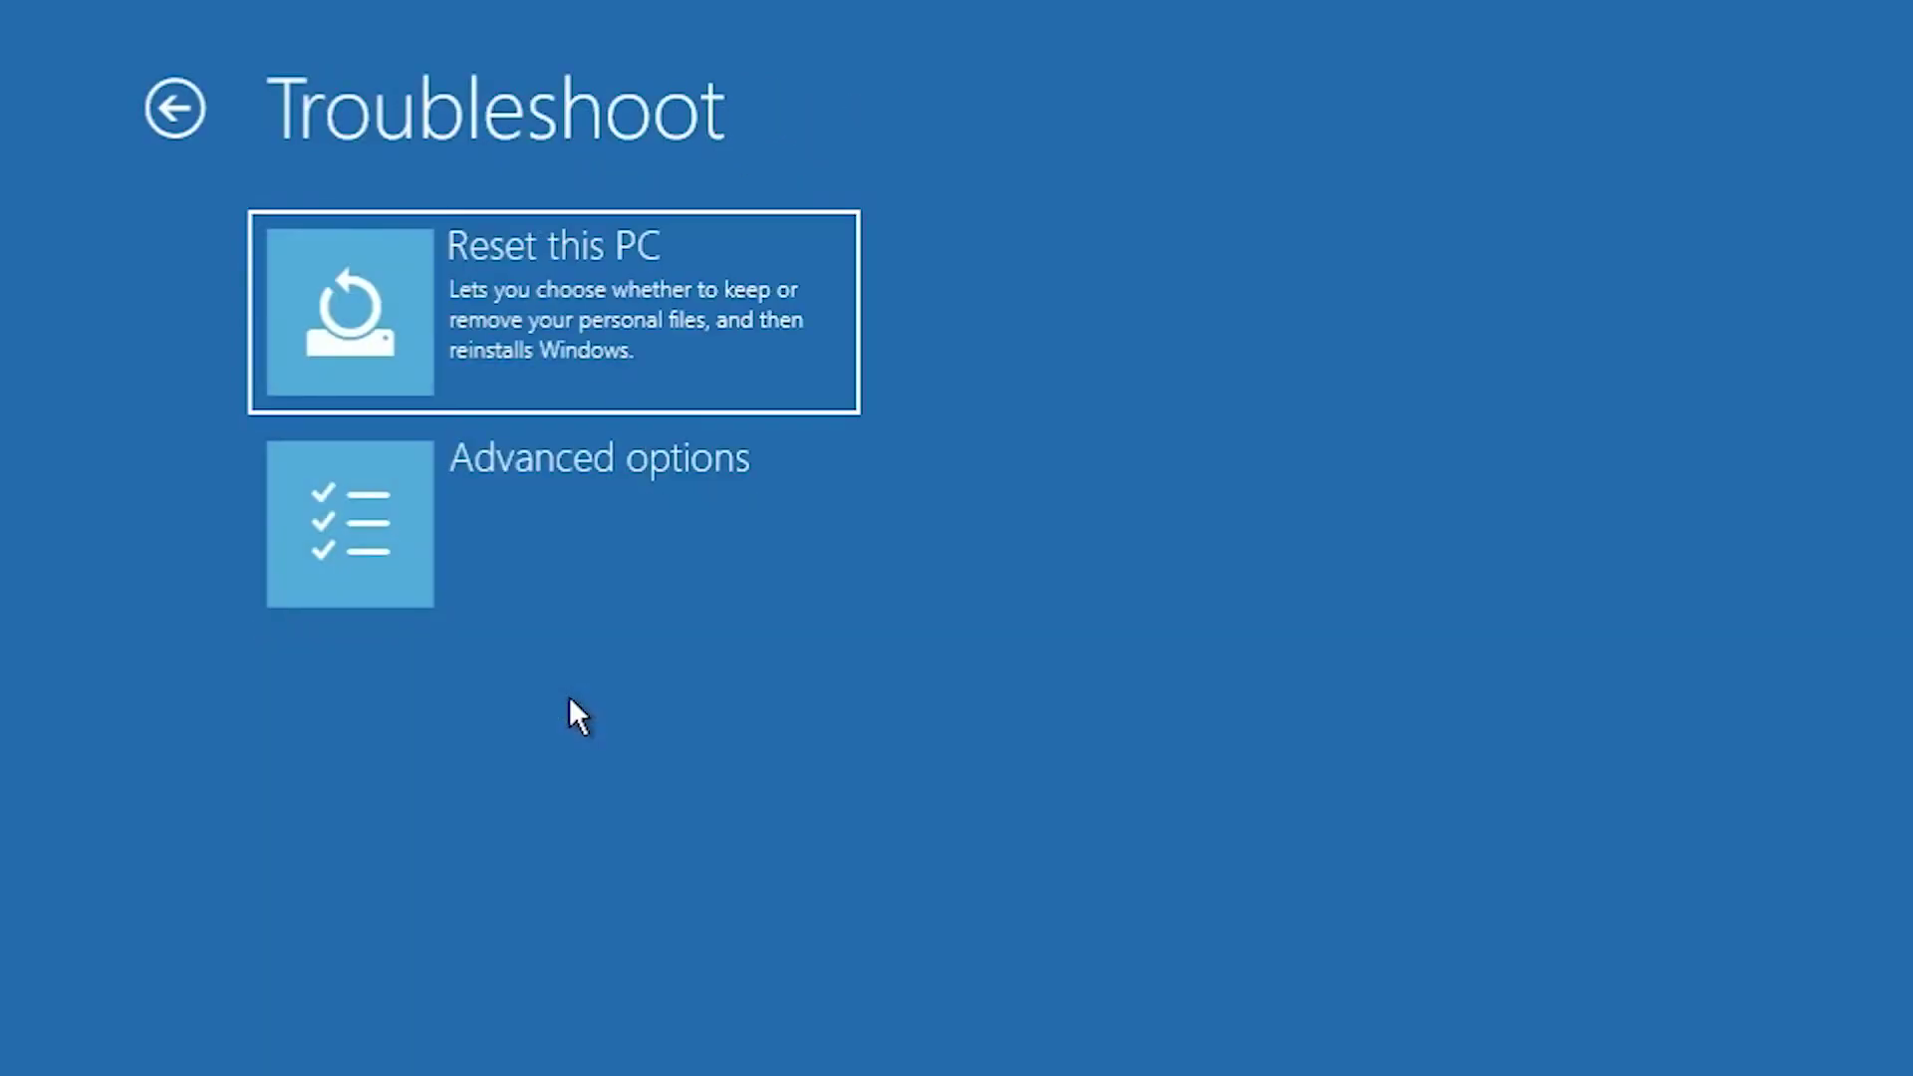
left_click(694, 533)
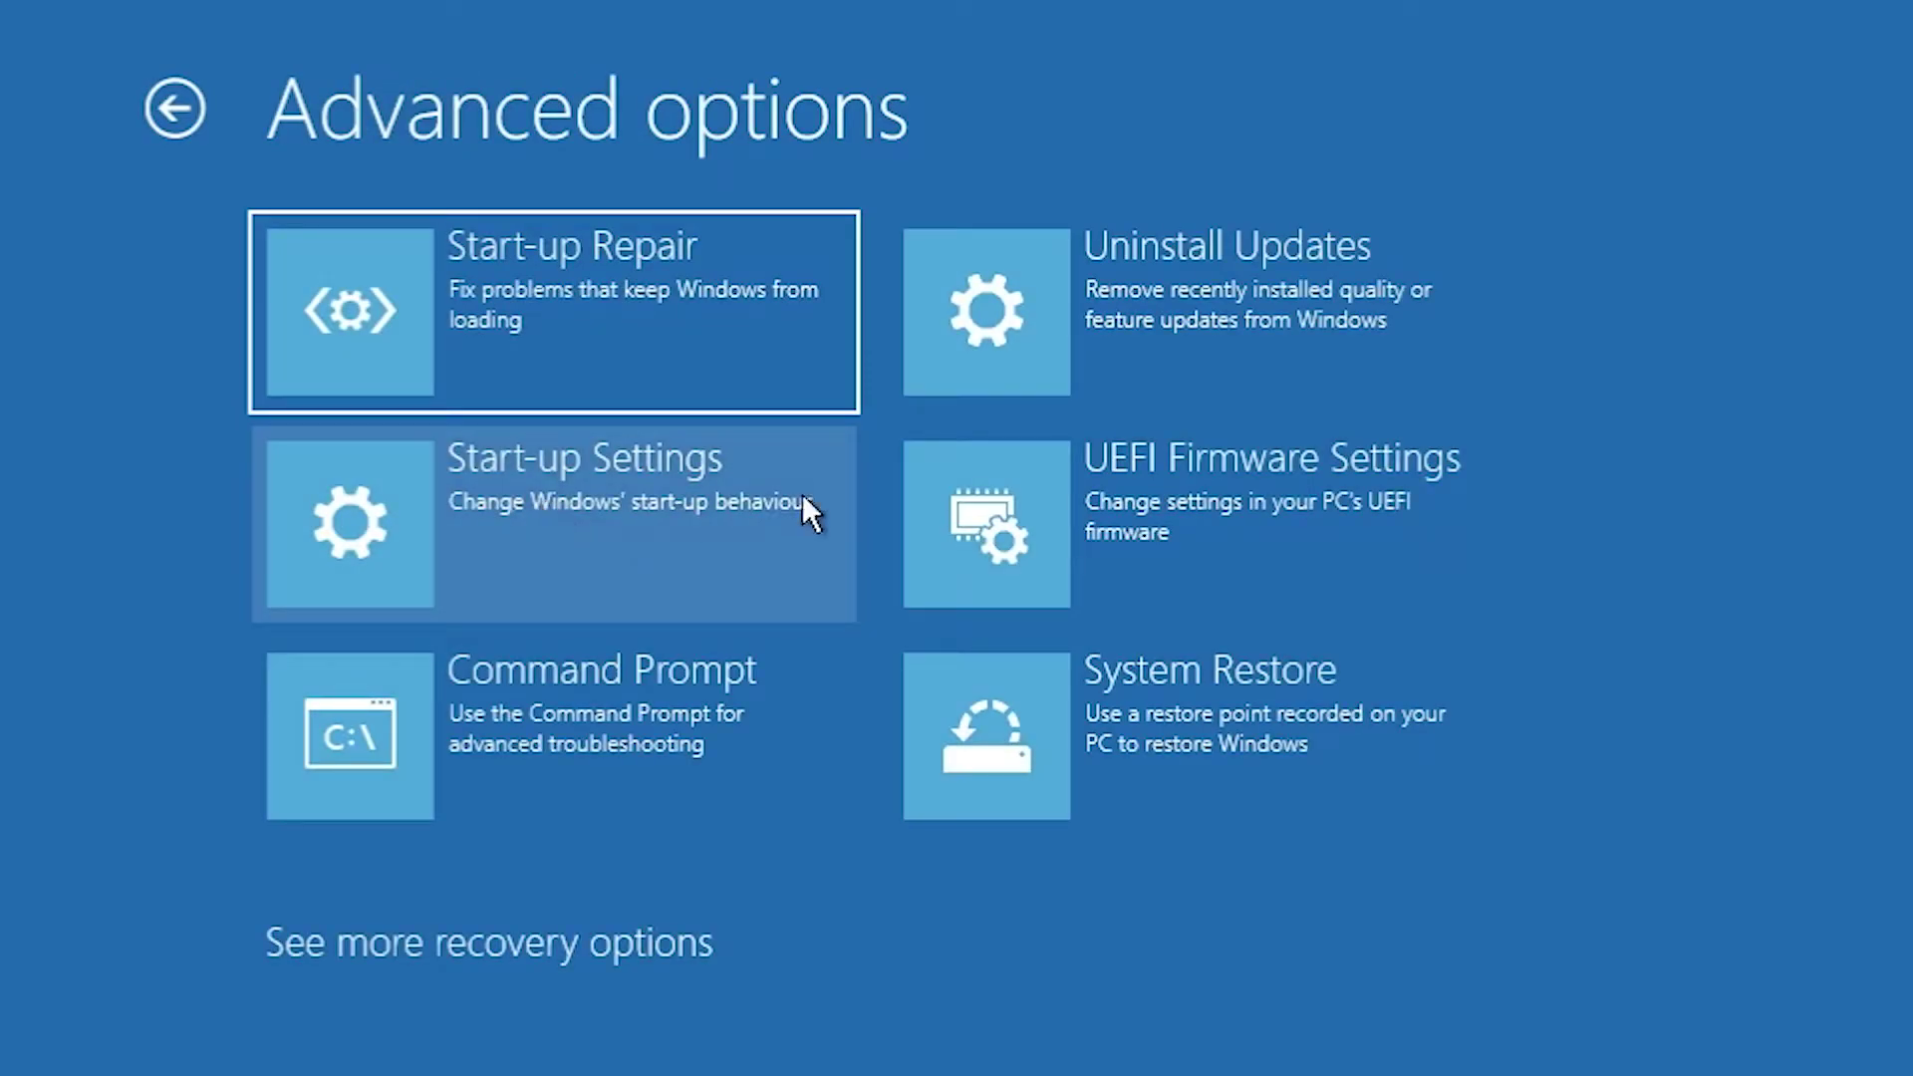
left_click(612, 482)
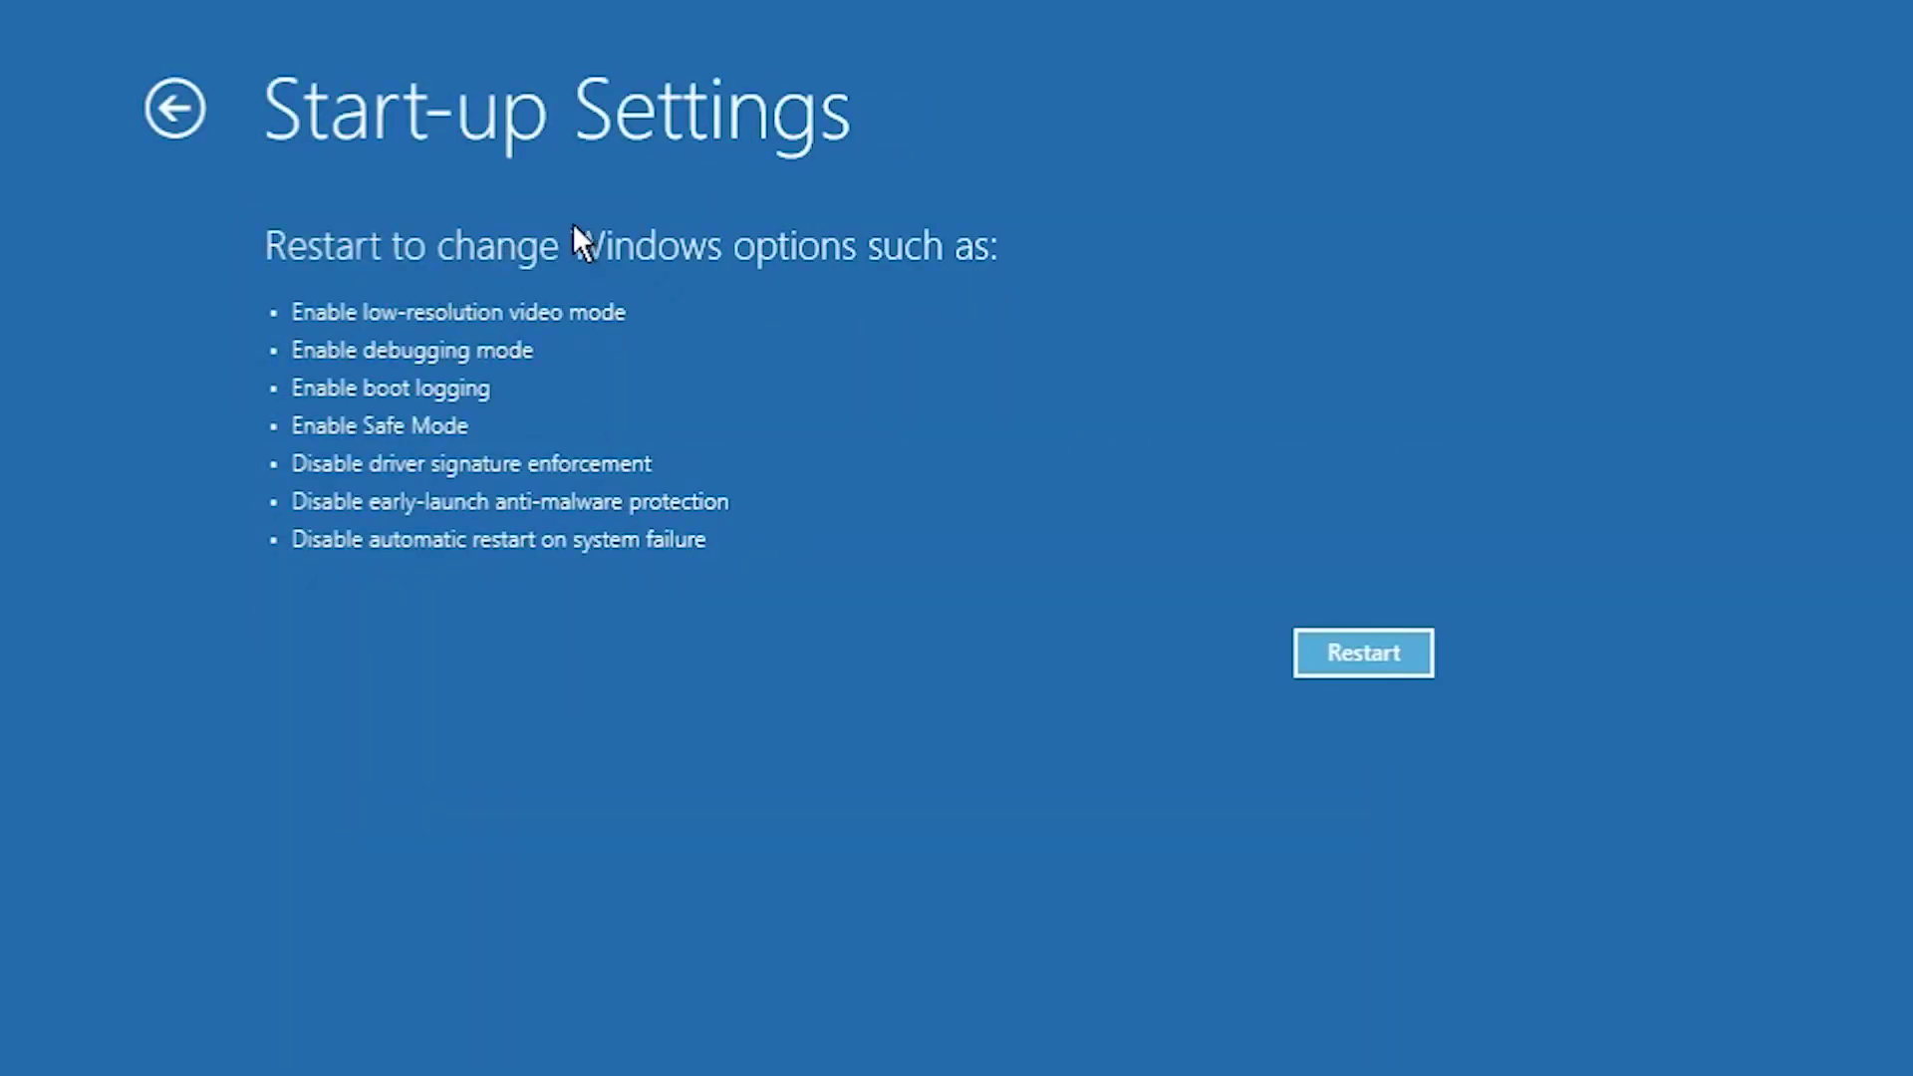
left_click(1391, 656)
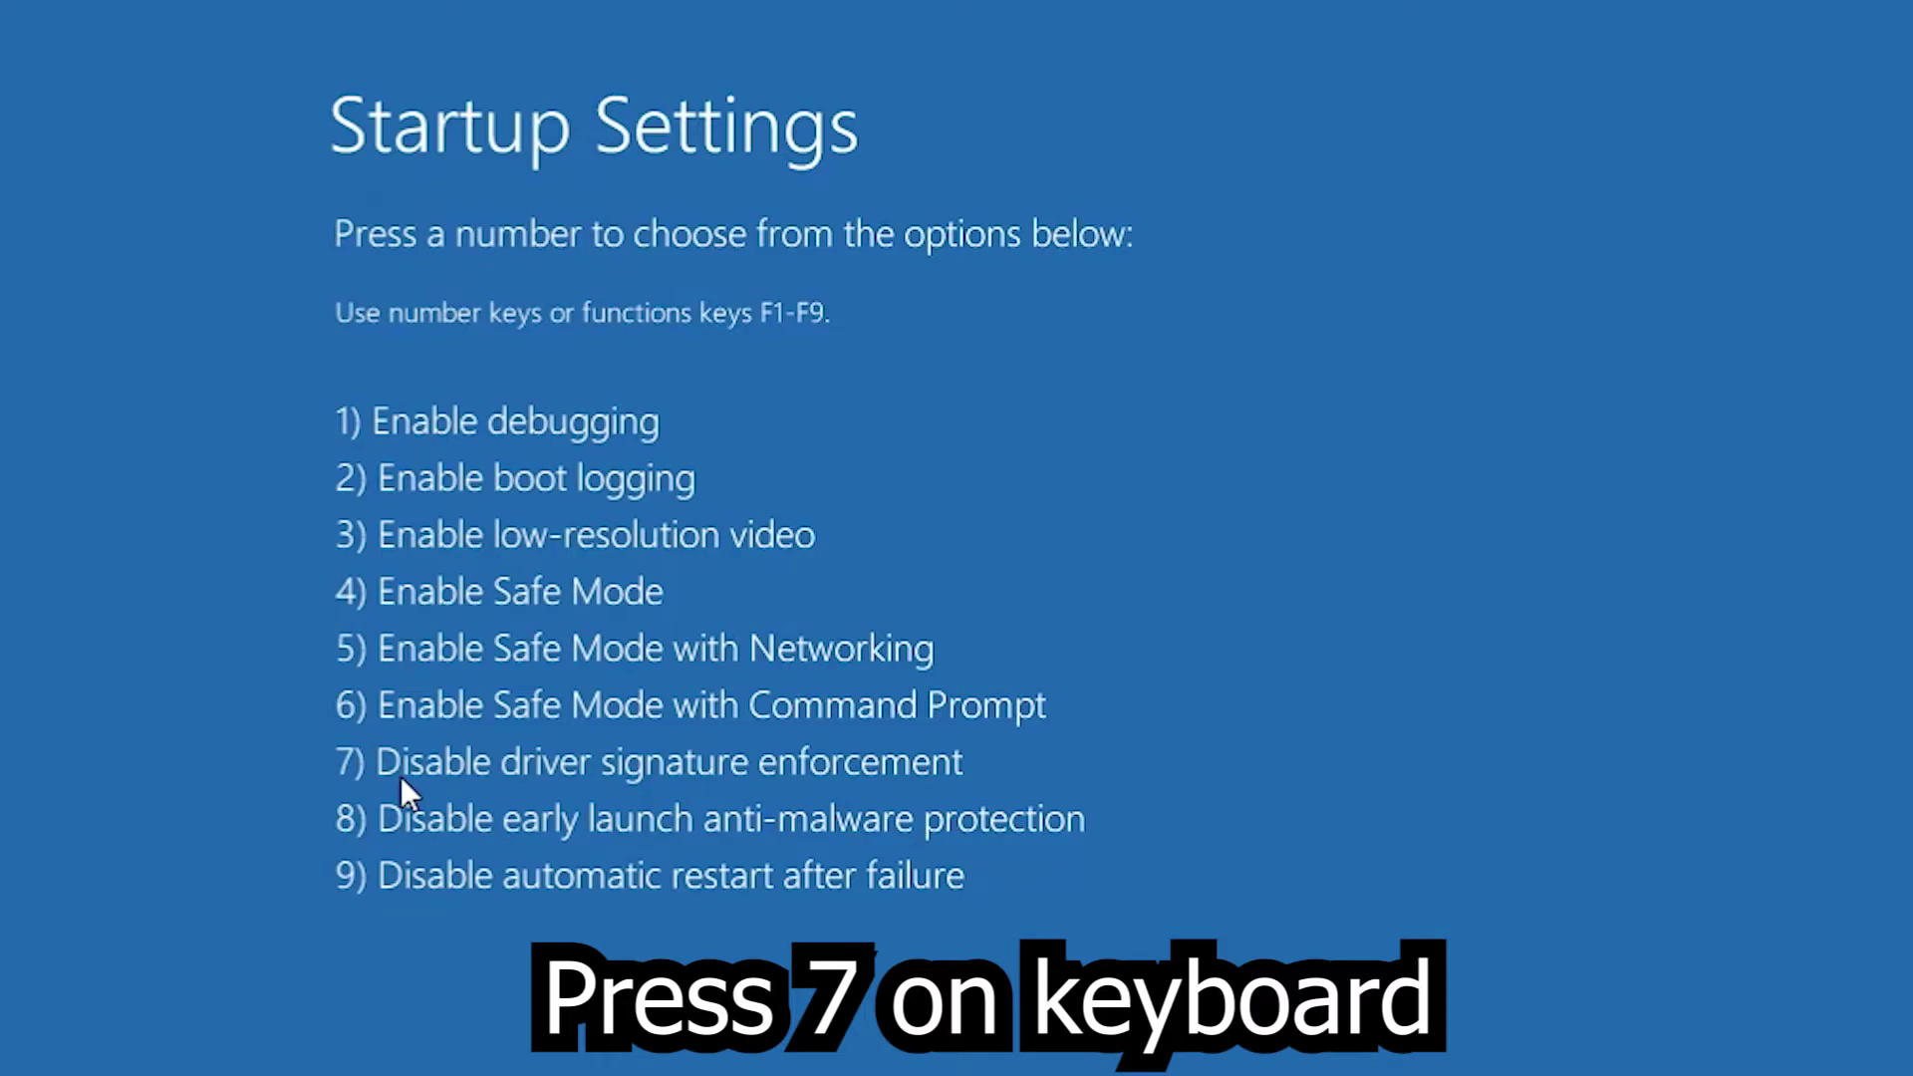
Choose option 7 to disable driver signature enforcement, then sign in with the account password.
key("7")
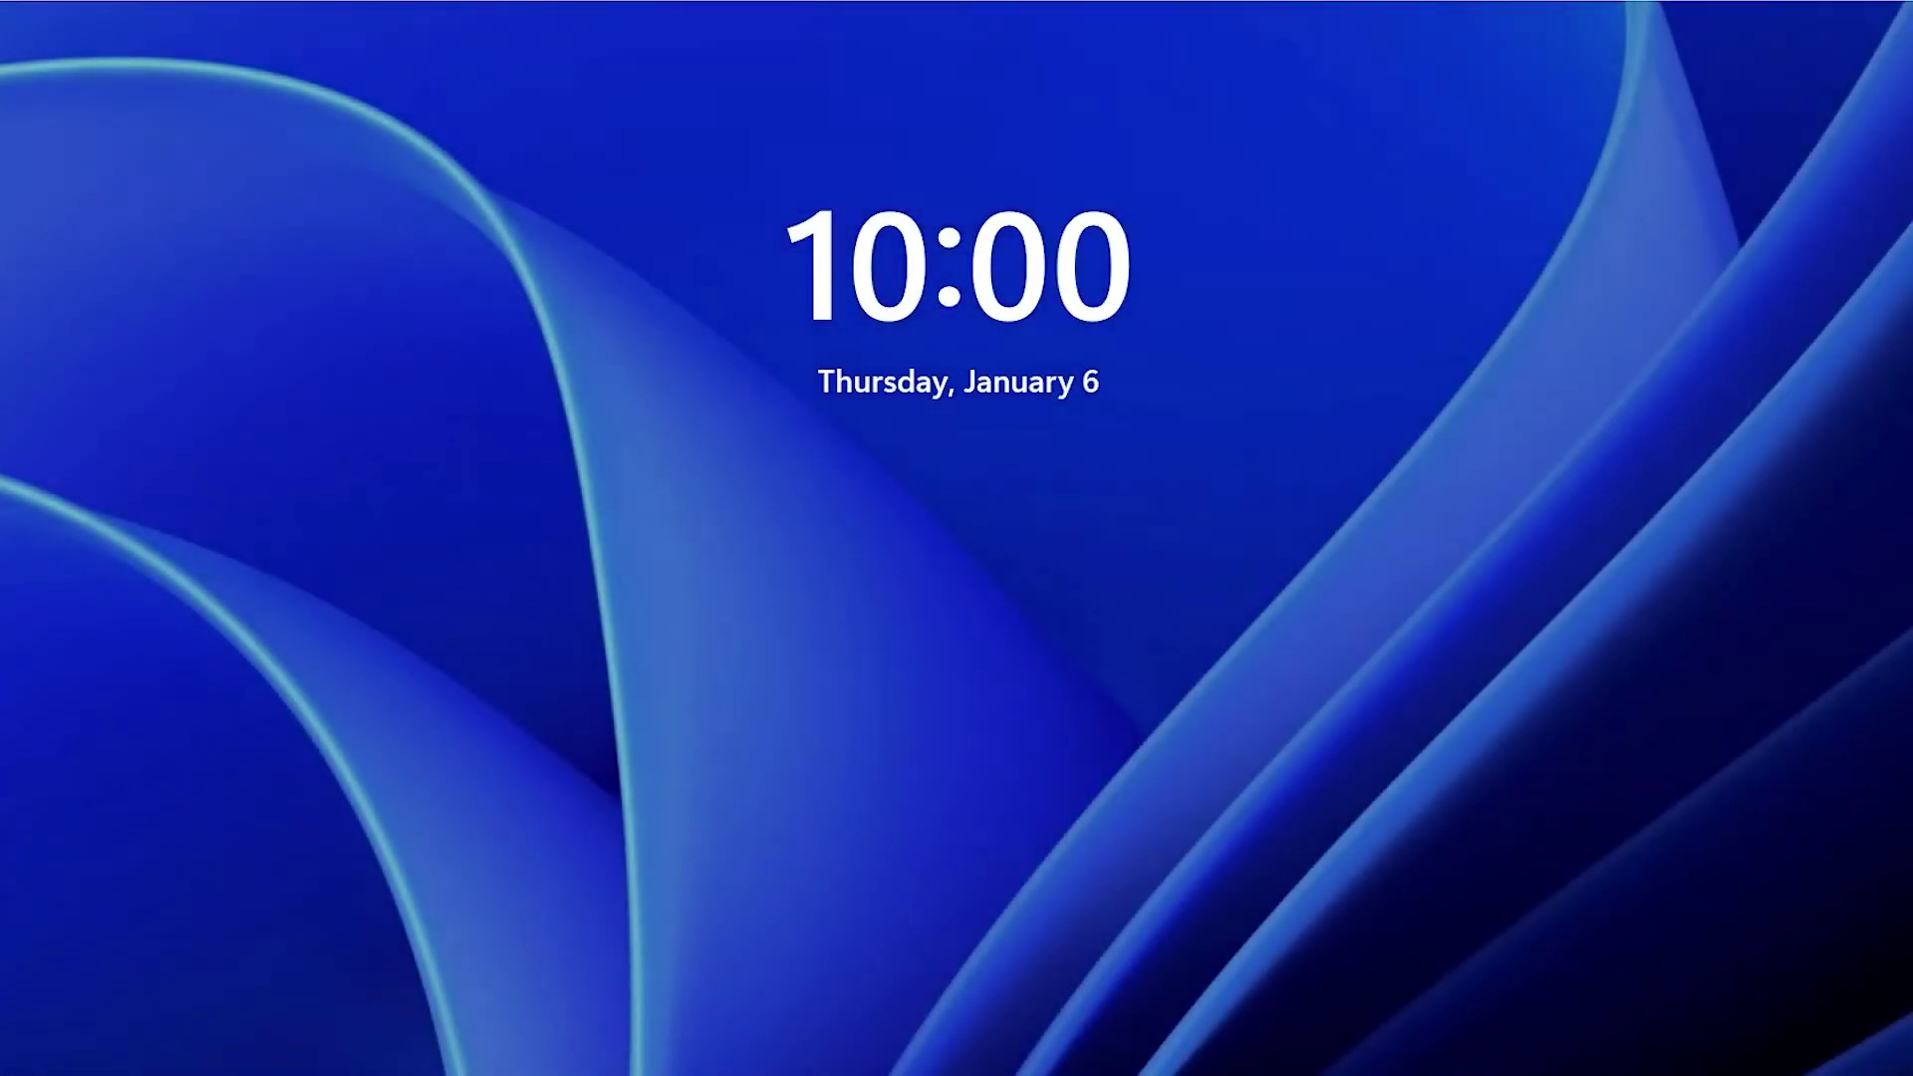
left_click(996, 542)
type("123")
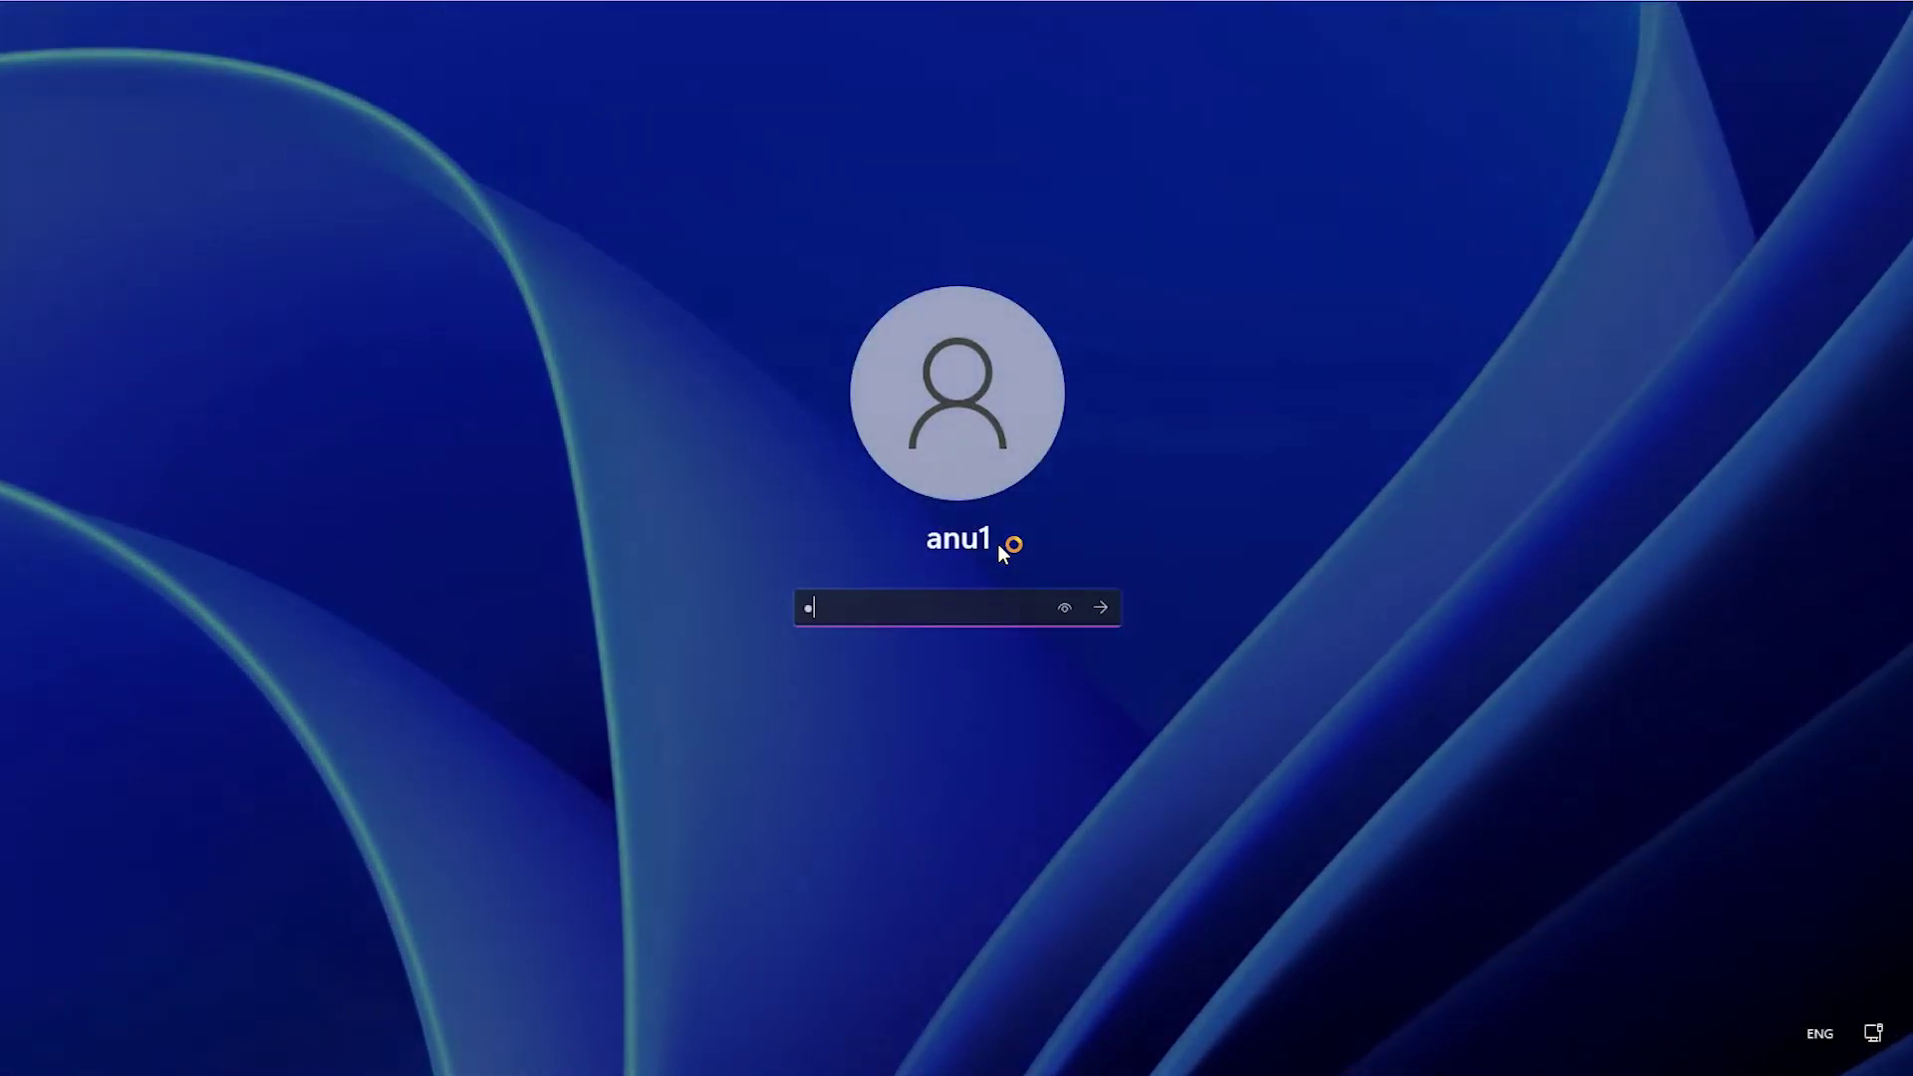
key("Return")
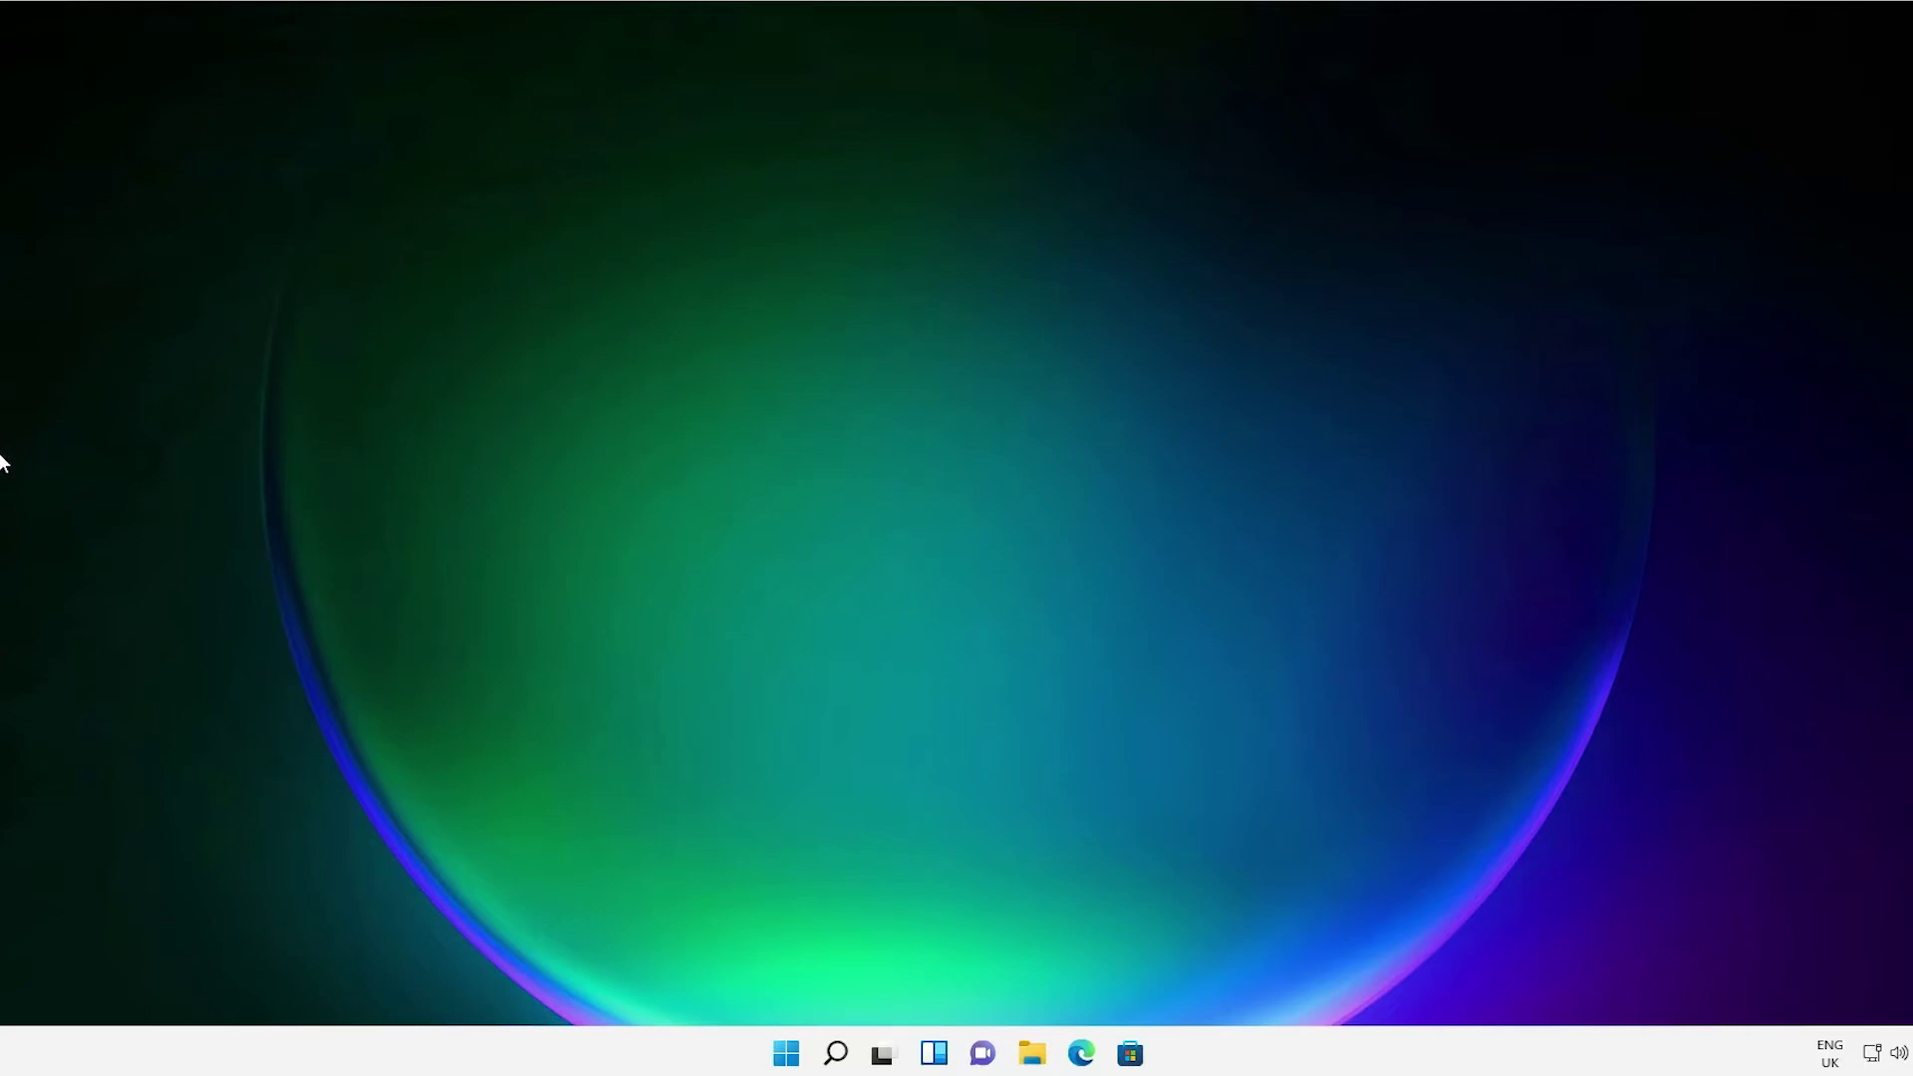
From Control Panel's Devices and Printers, start Add a printer and choose 'The printer that I want isn't listed'.
left_click(787, 1054)
type("co")
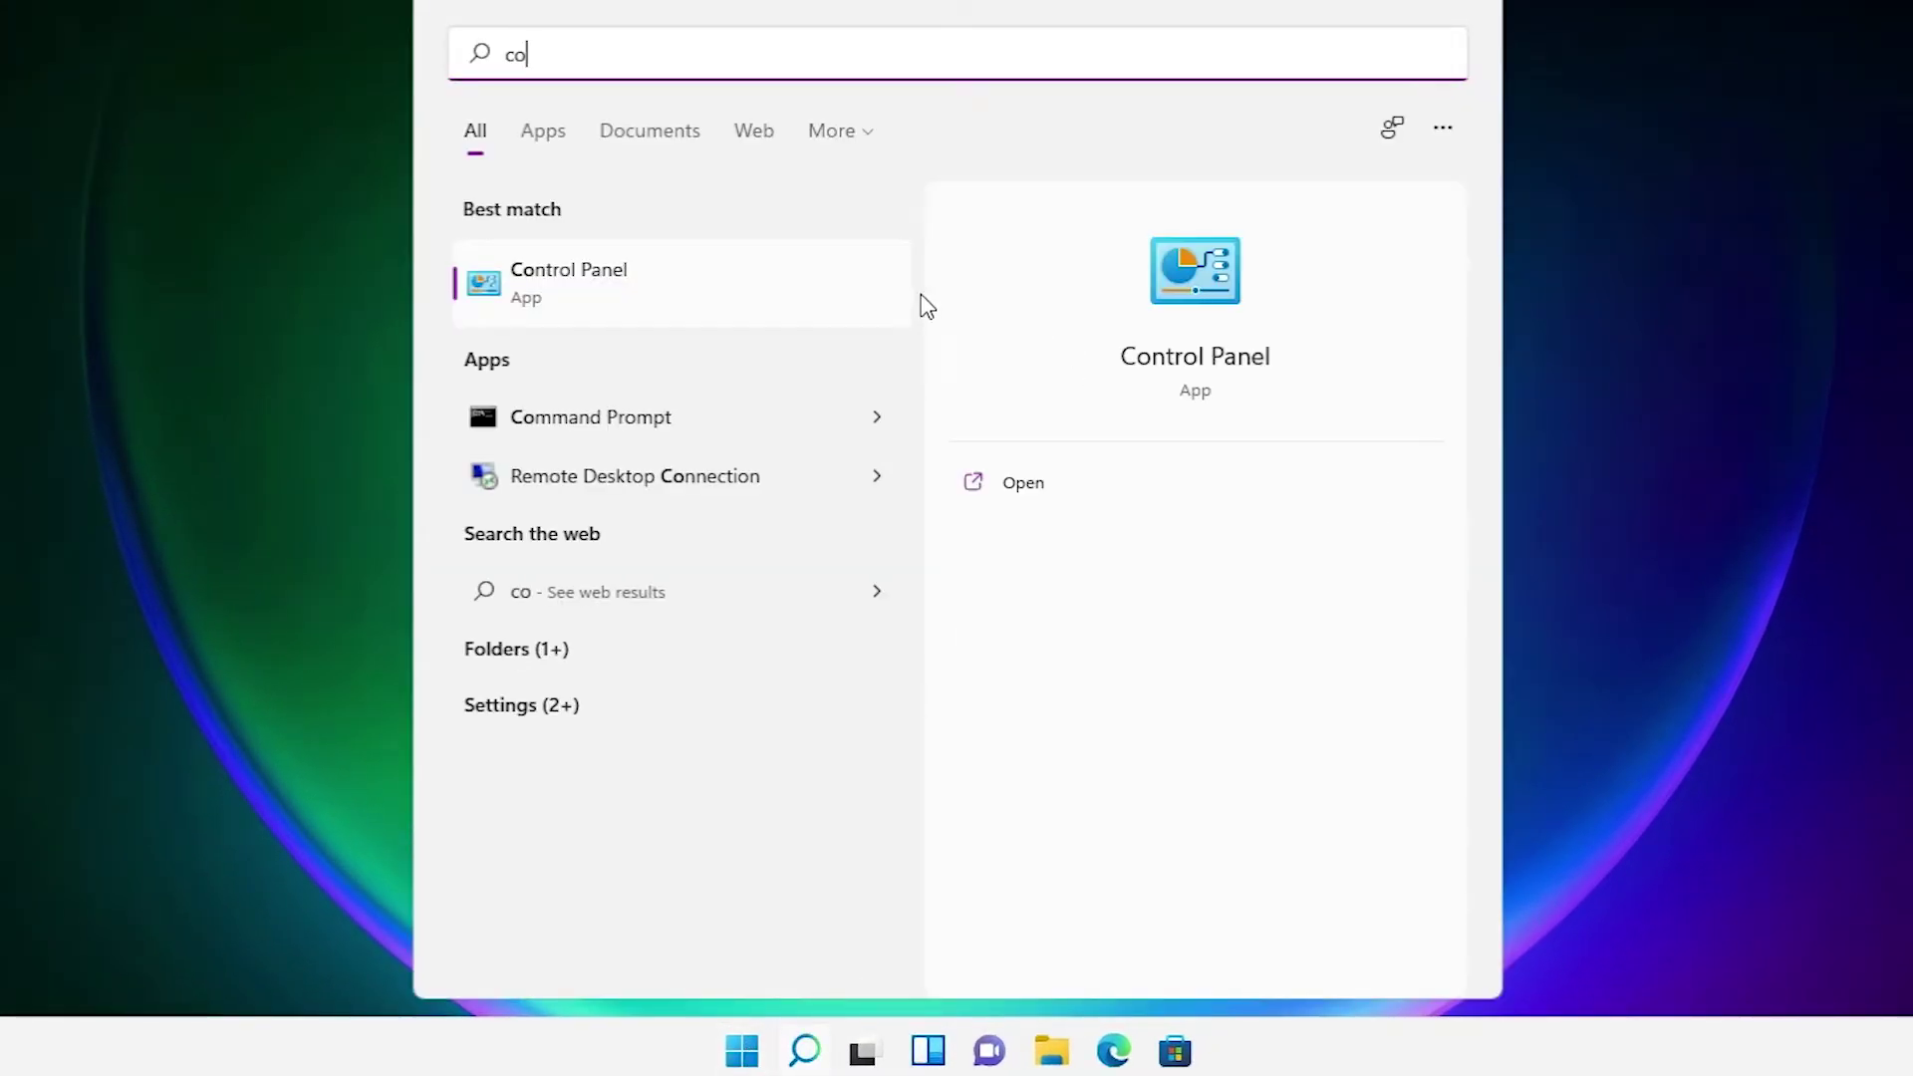
left_click(763, 309)
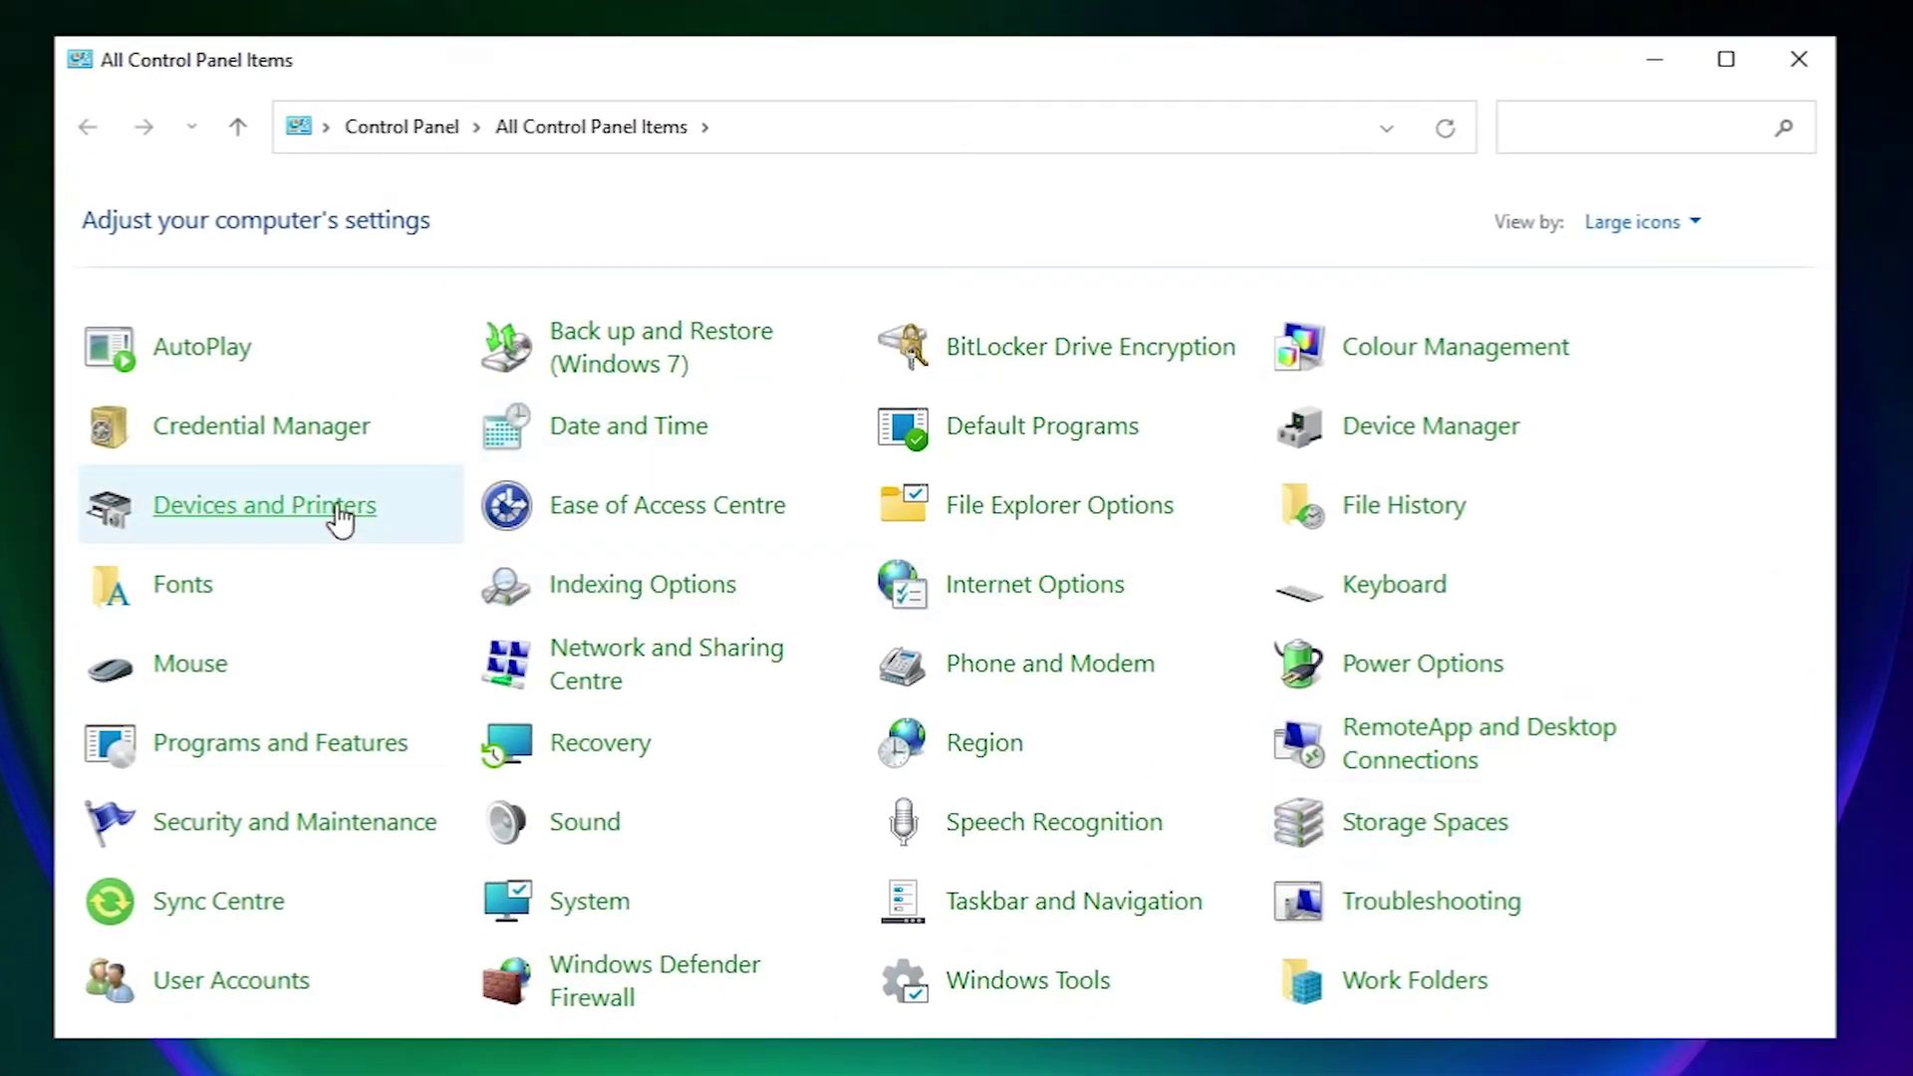
left_click(341, 510)
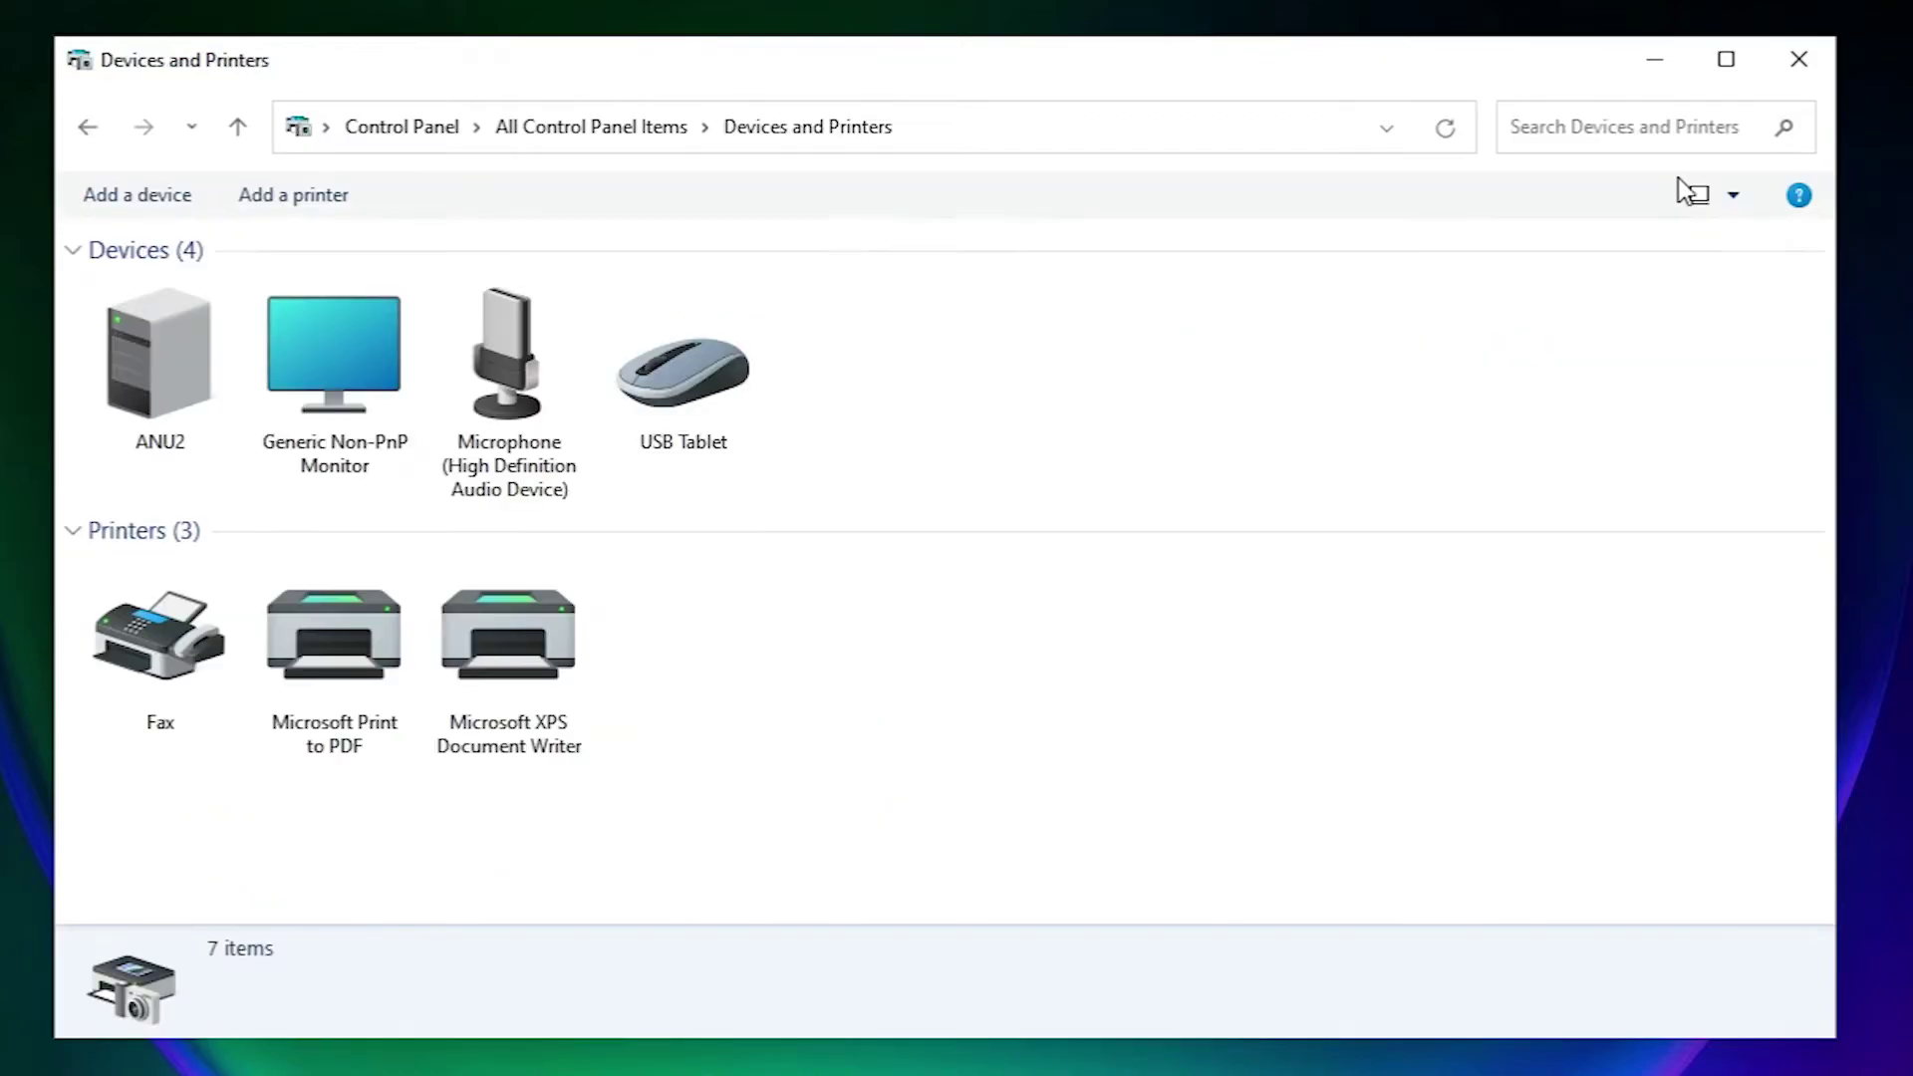
left_click(313, 205)
left_click(1671, 58)
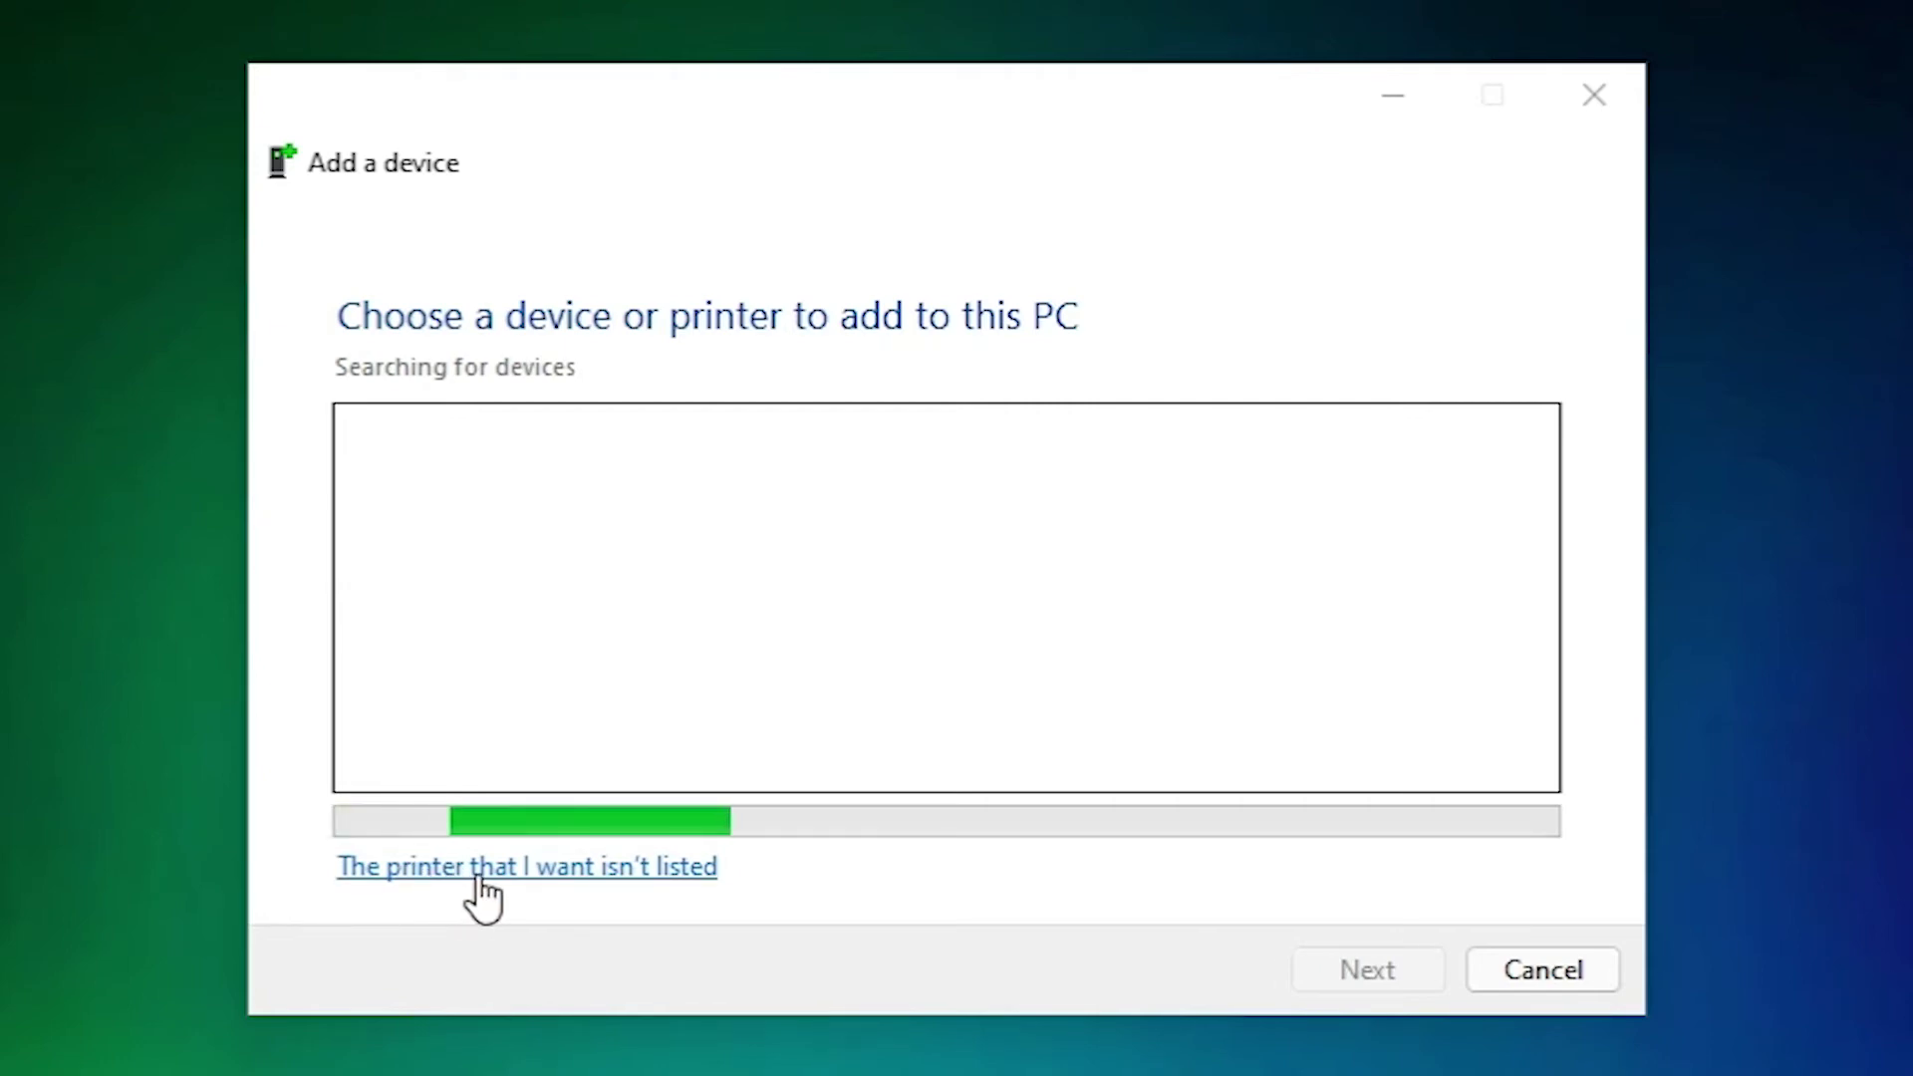
left_click(478, 877)
Add a local printer with manual settings using the existing USB001 port.
left_click(697, 840)
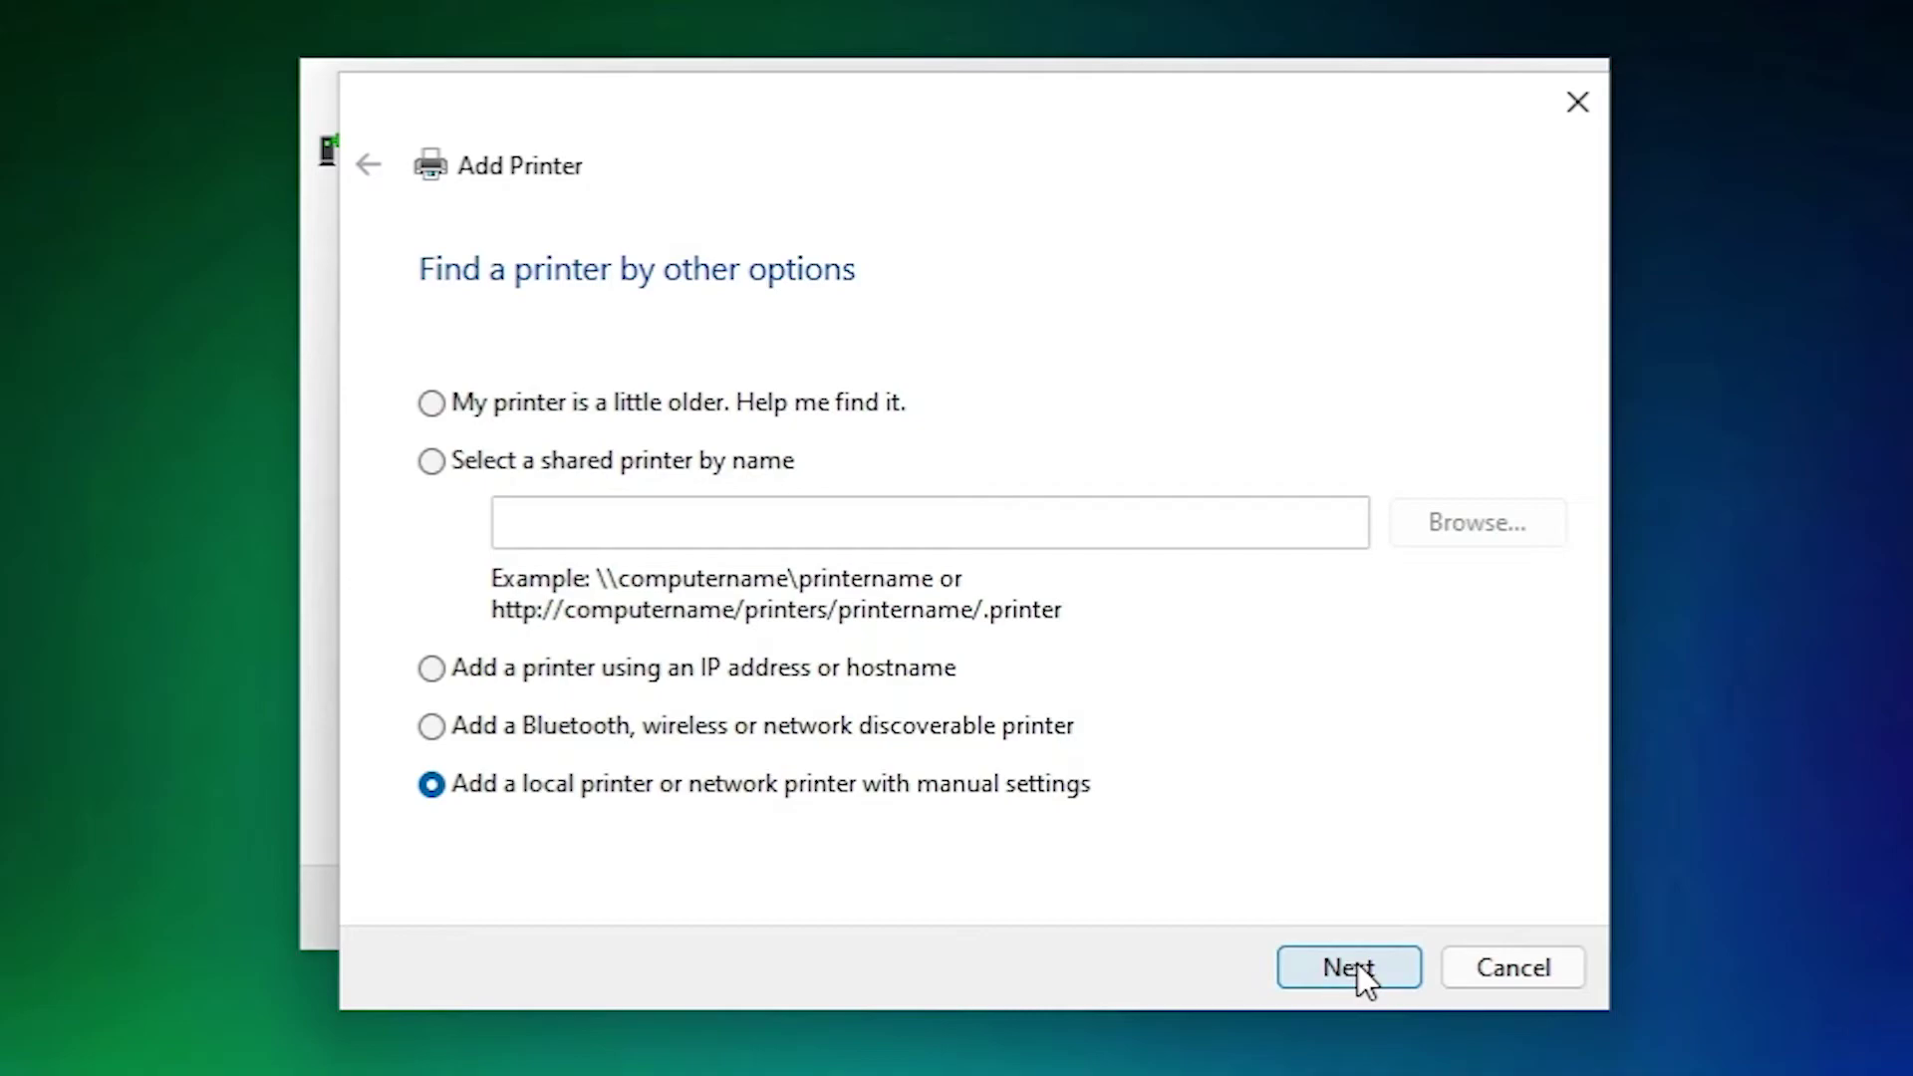
left_click(1357, 965)
left_click(974, 439)
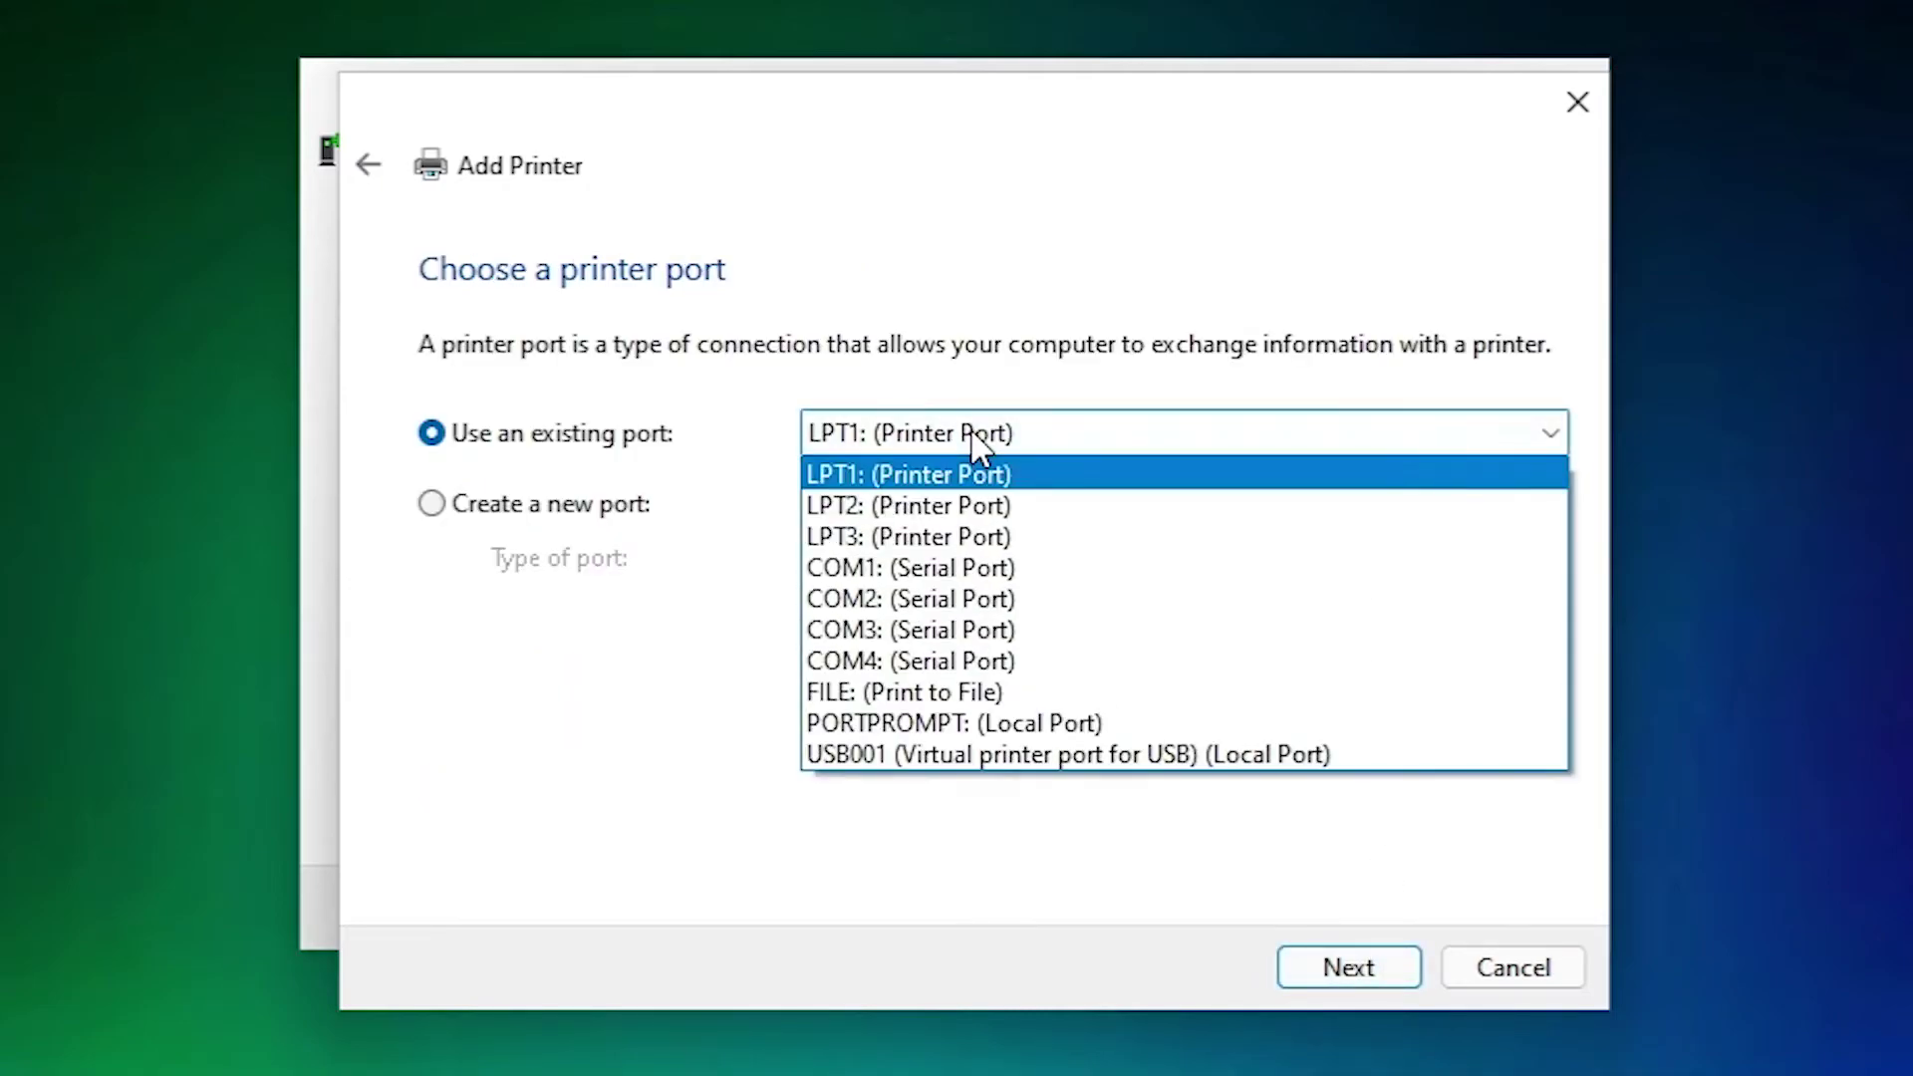
left_click(907, 756)
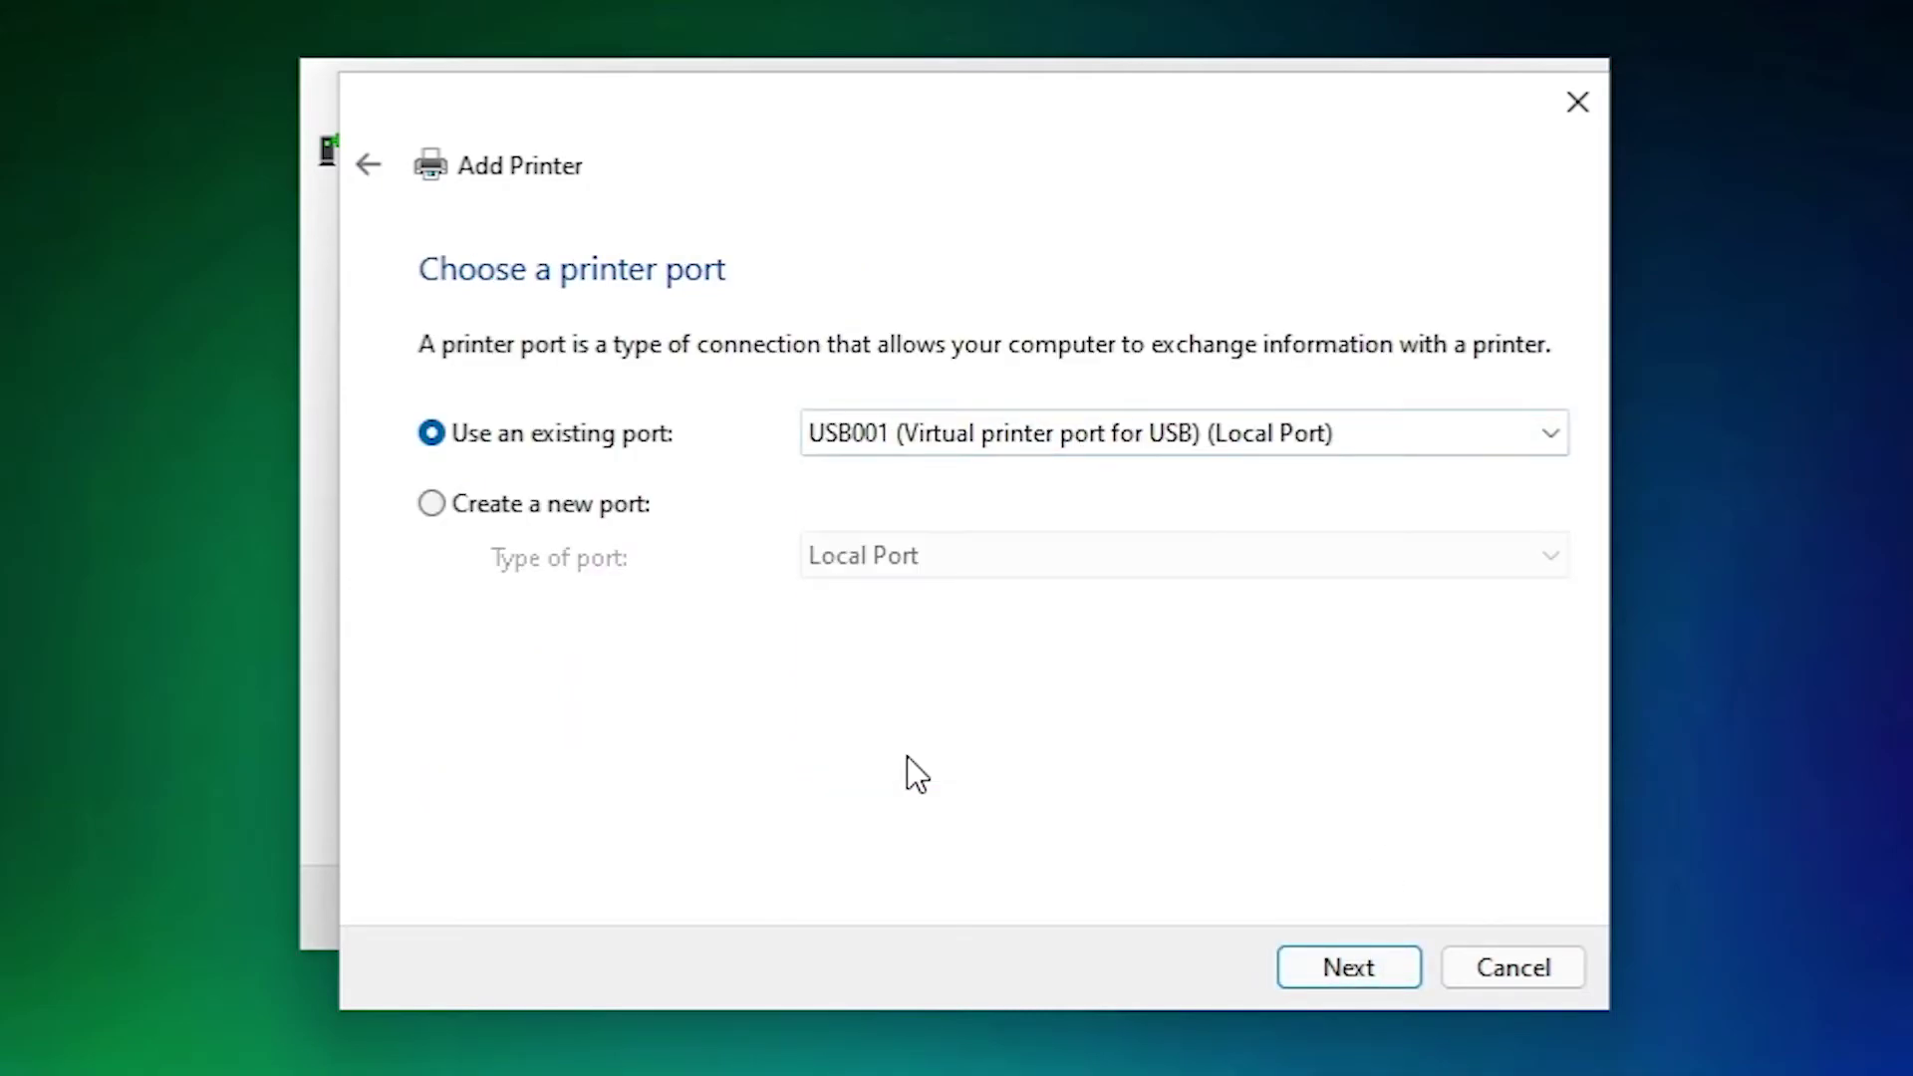
left_click(1357, 996)
Load the TVS MSP 250 Star driver from TVSEMSP250STAR.inf via Have Disk.
left_click(1431, 827)
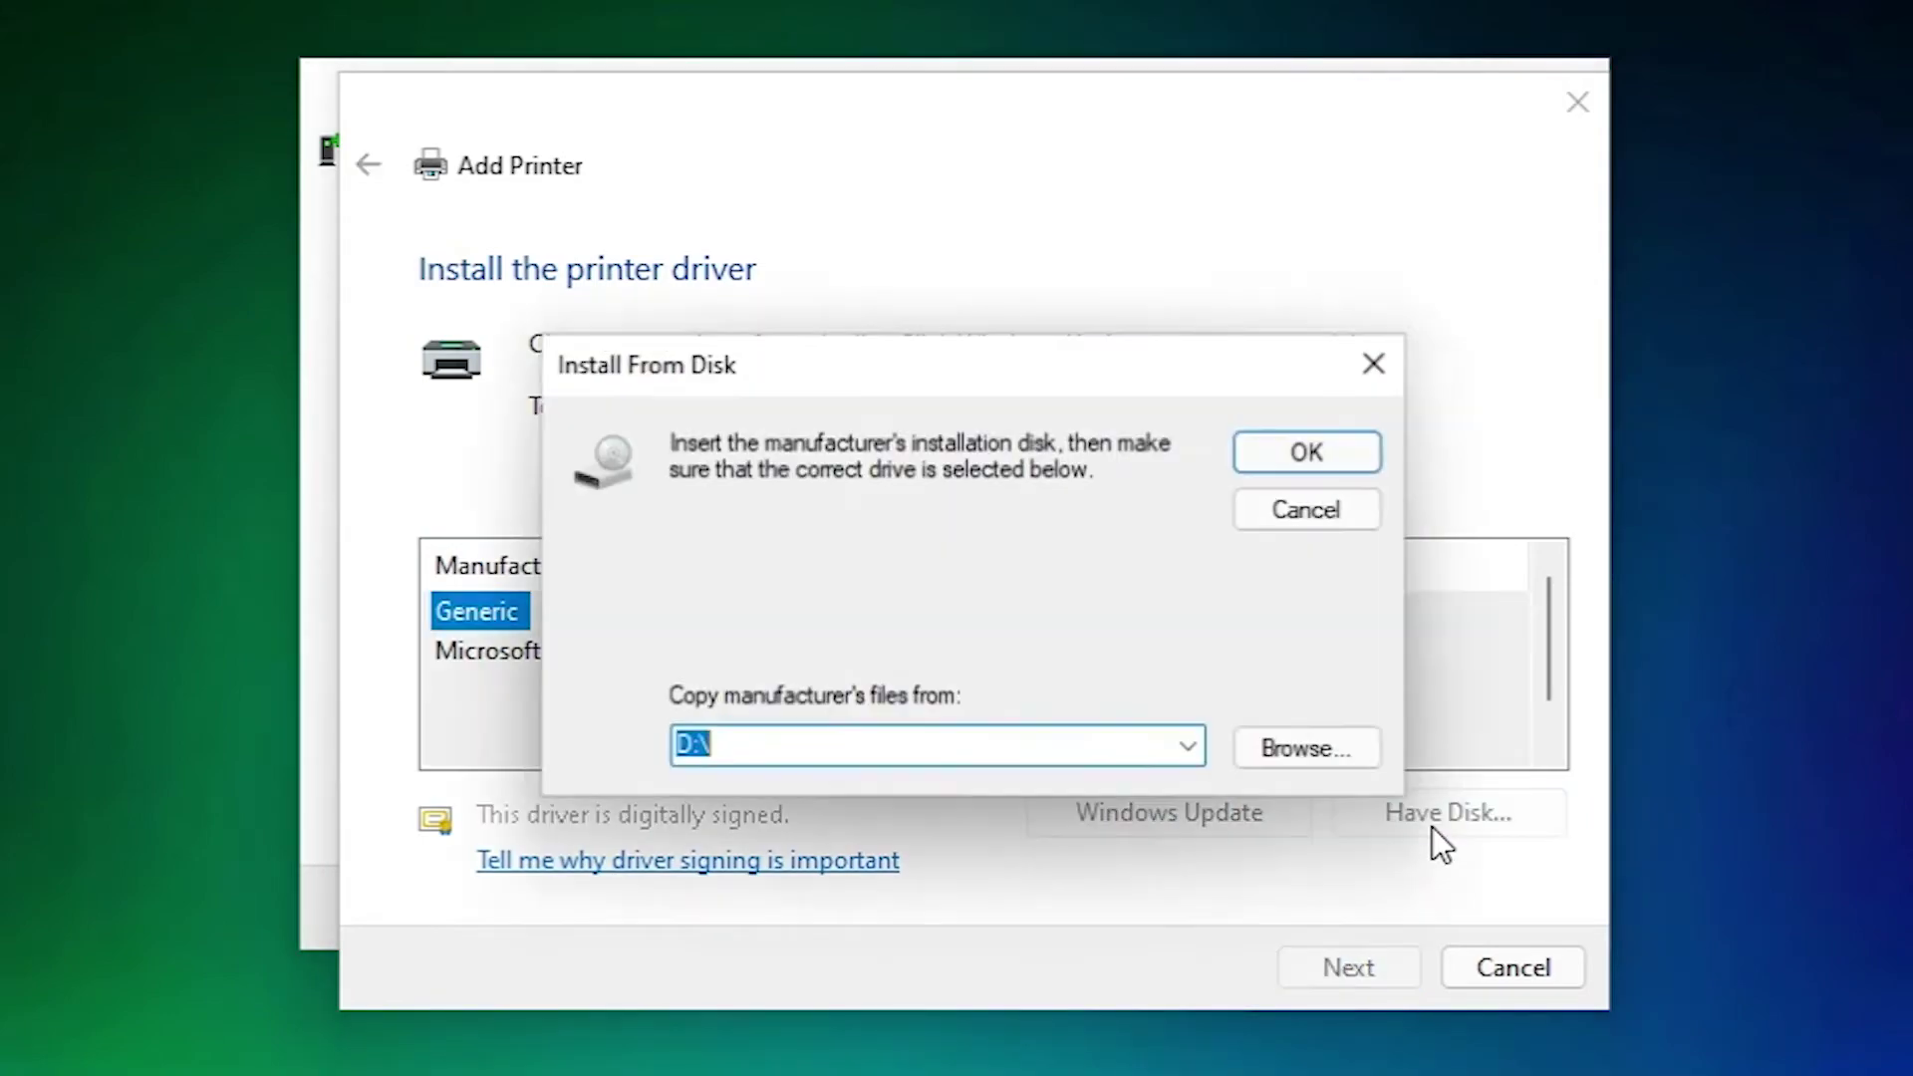
left_click(1307, 768)
left_click(757, 601)
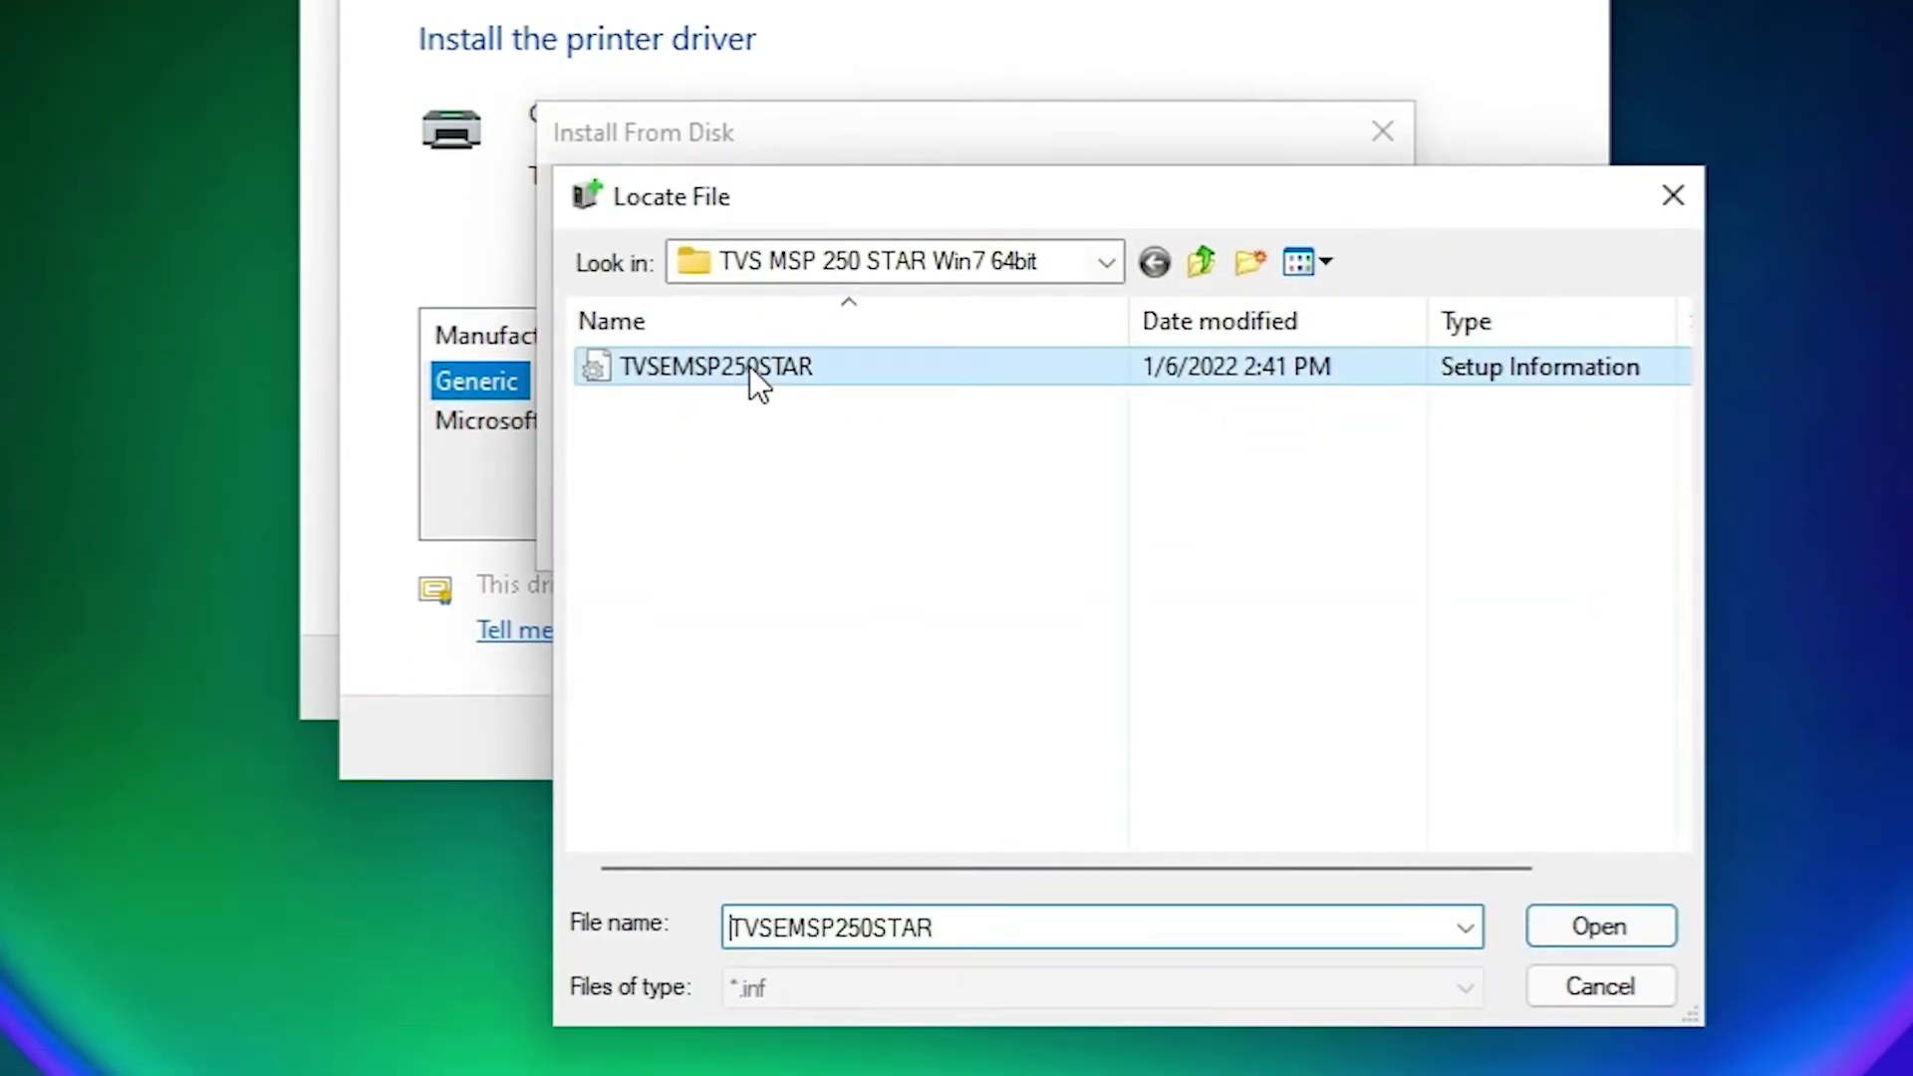
left_click(1592, 925)
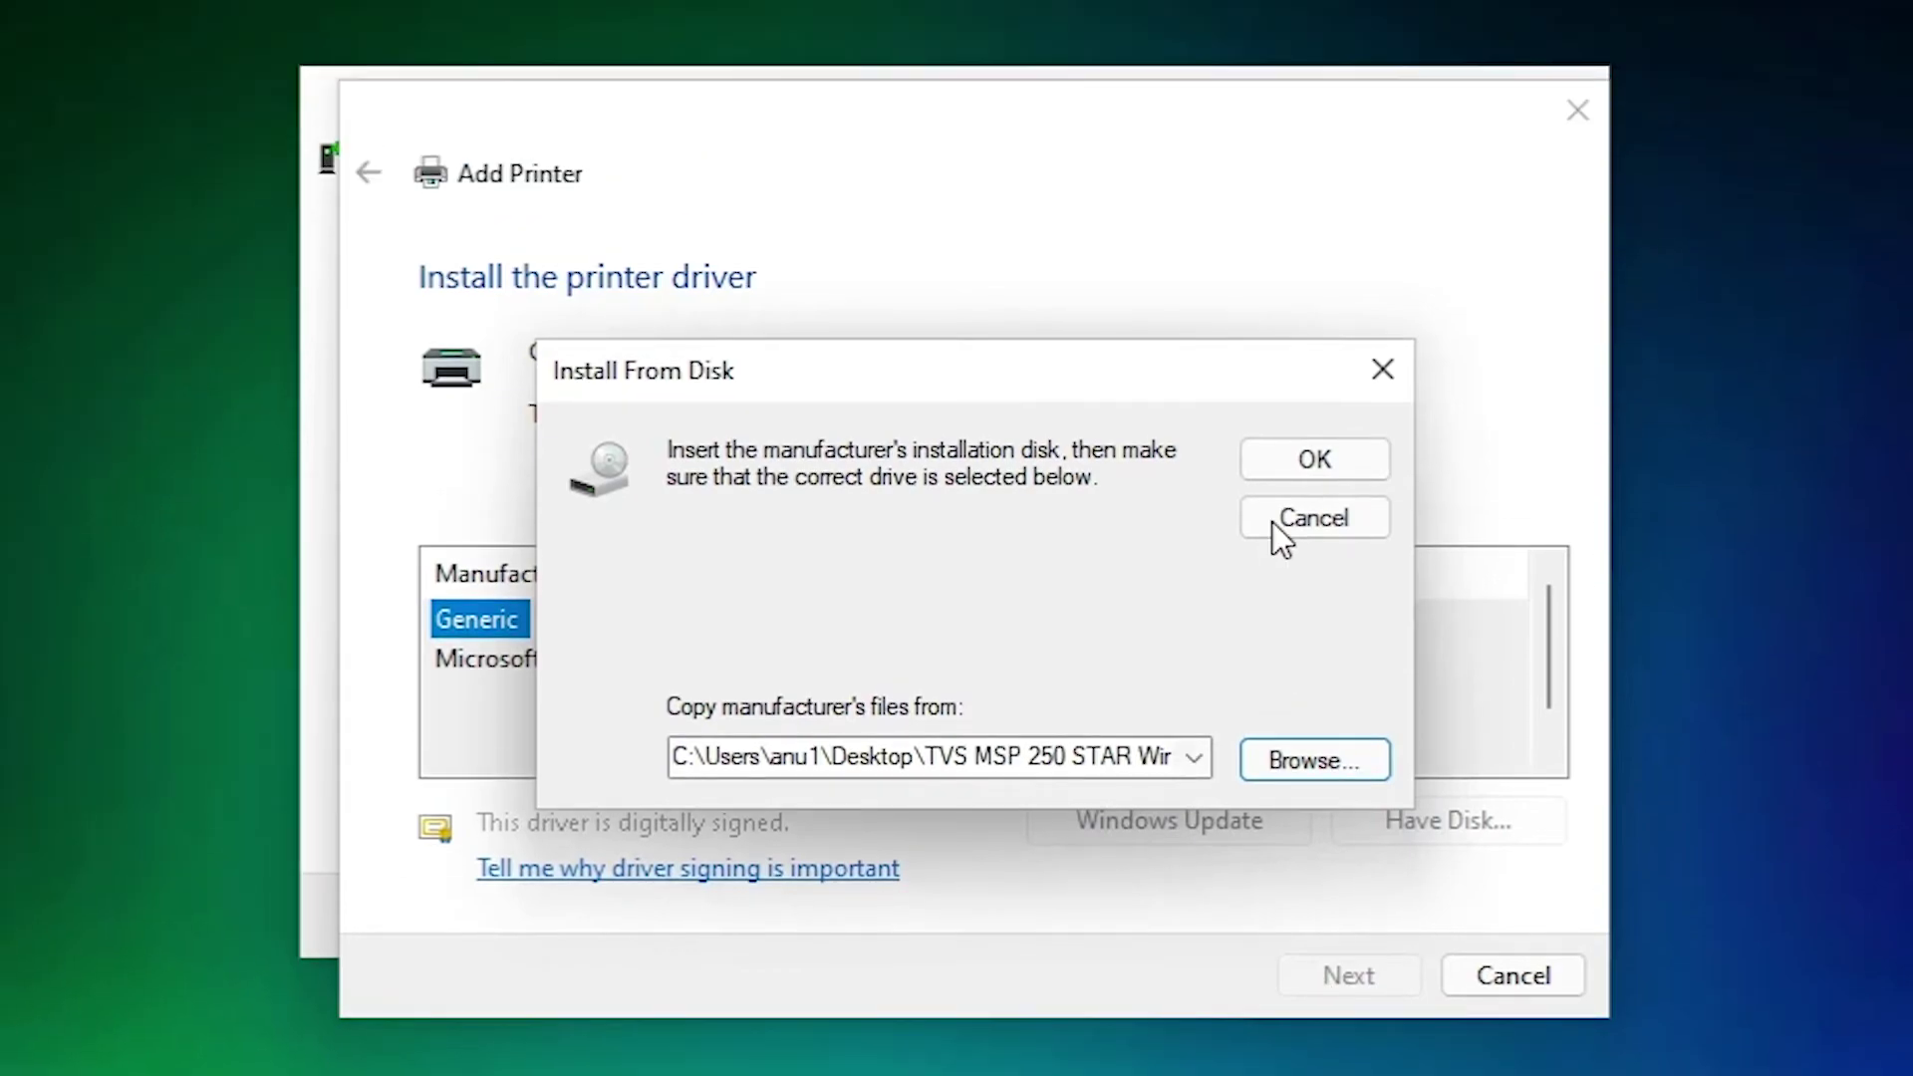
left_click(1276, 234)
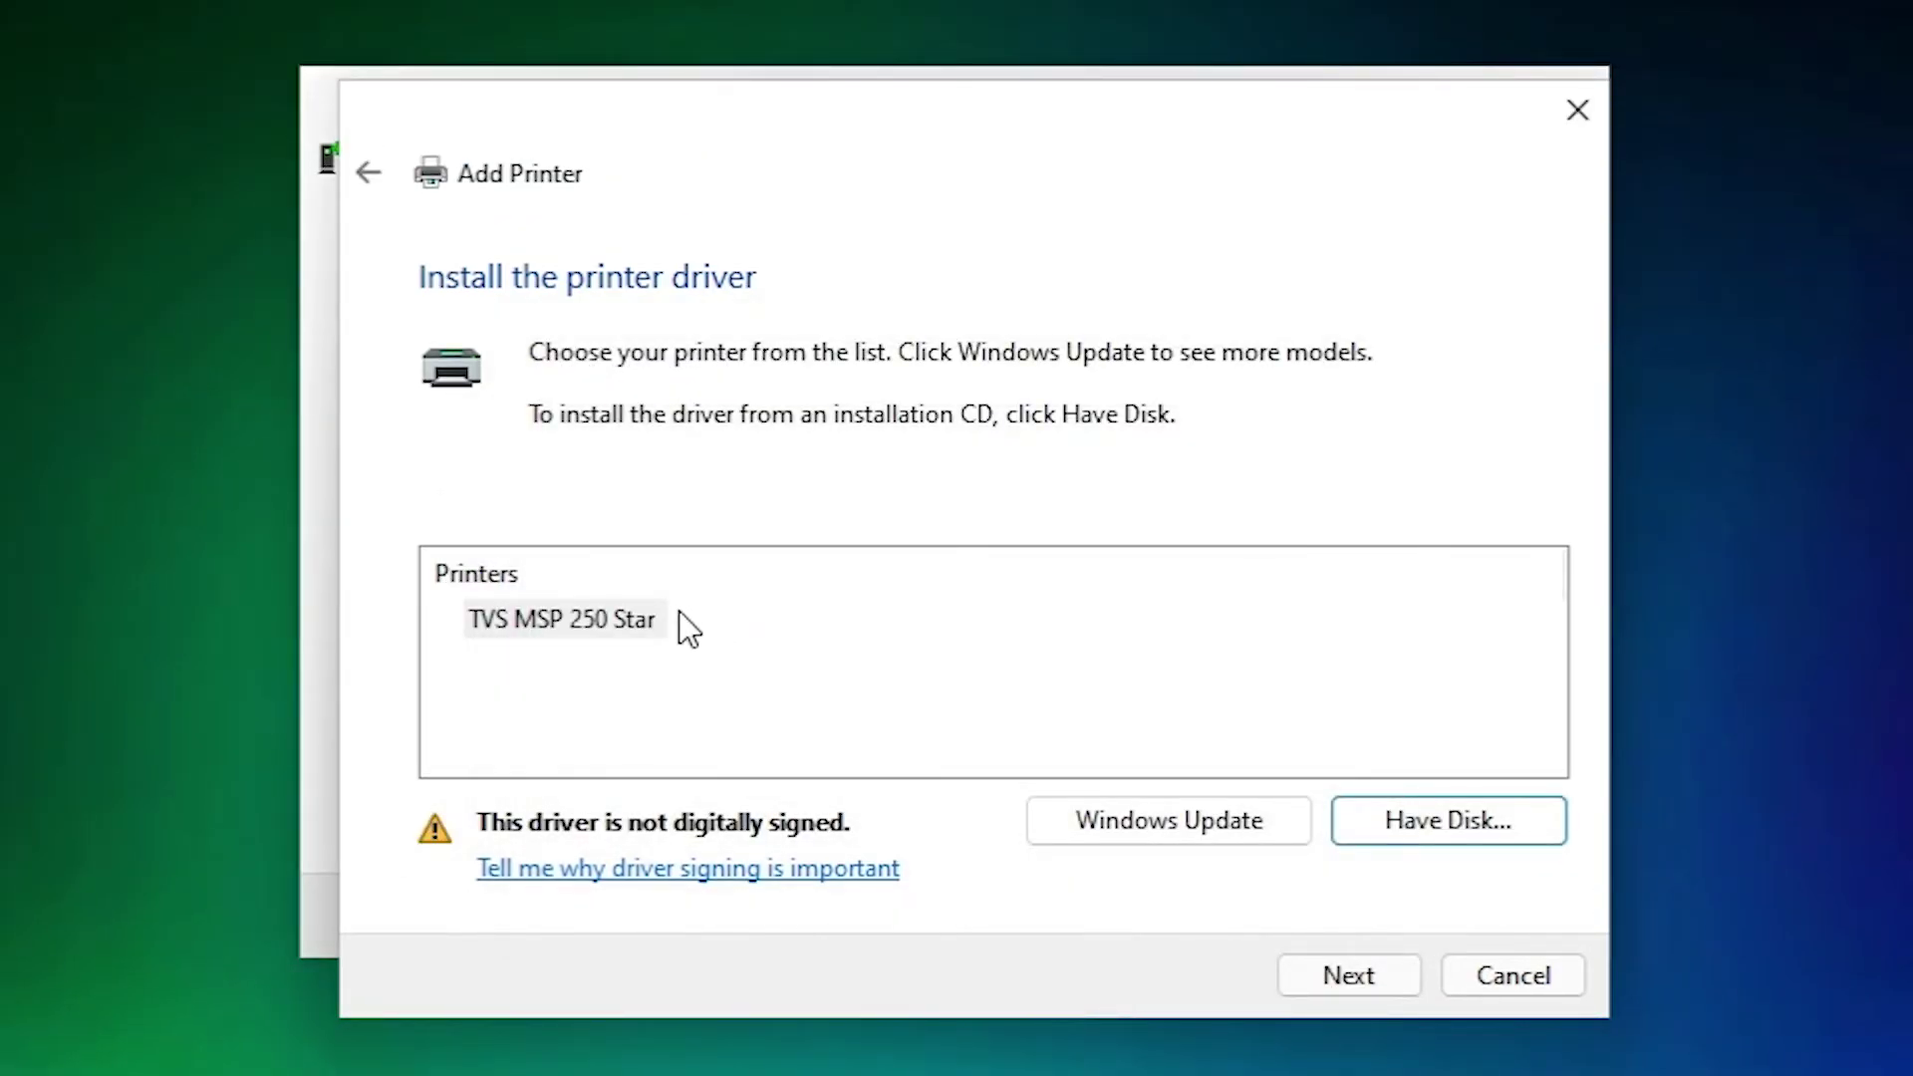
left_click(1335, 978)
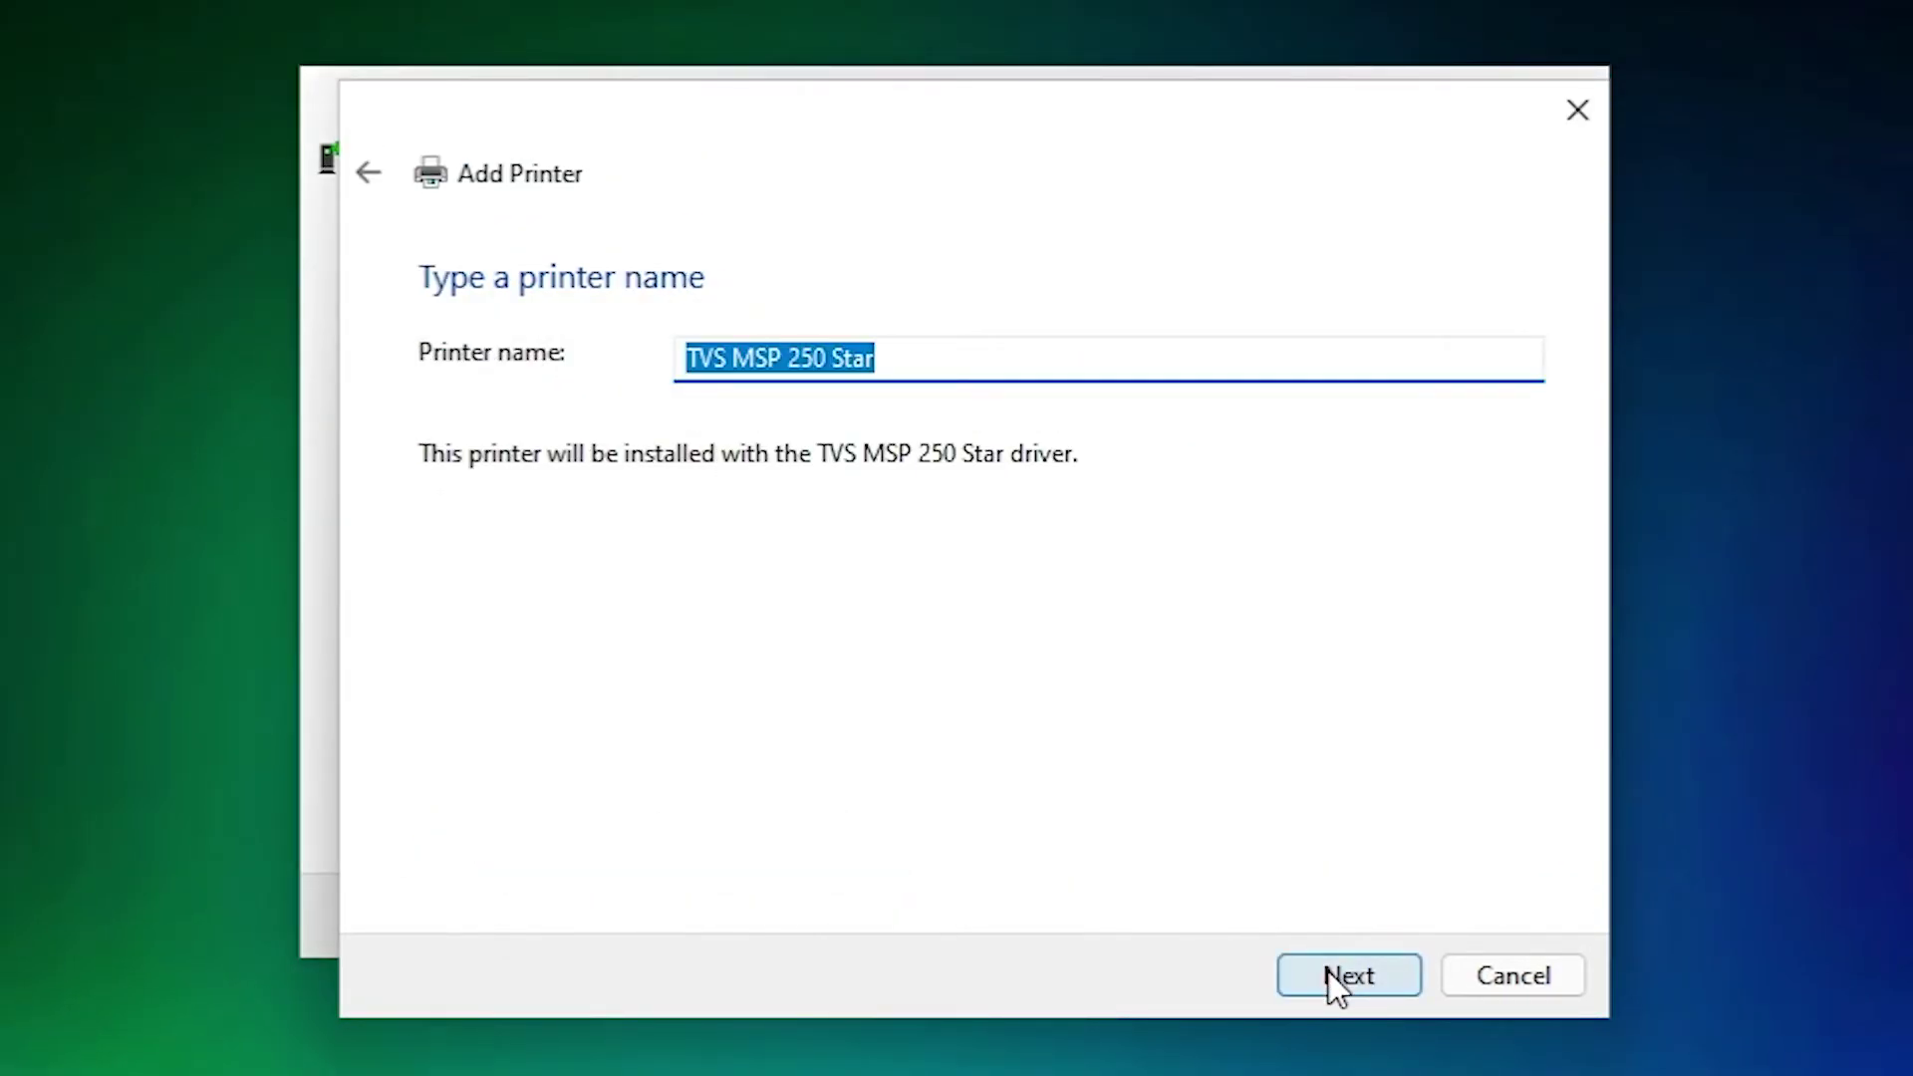
Keep the default printer name, install the unsigned driver anyway, finish, and return to Devices and Printers.
left_click(1329, 971)
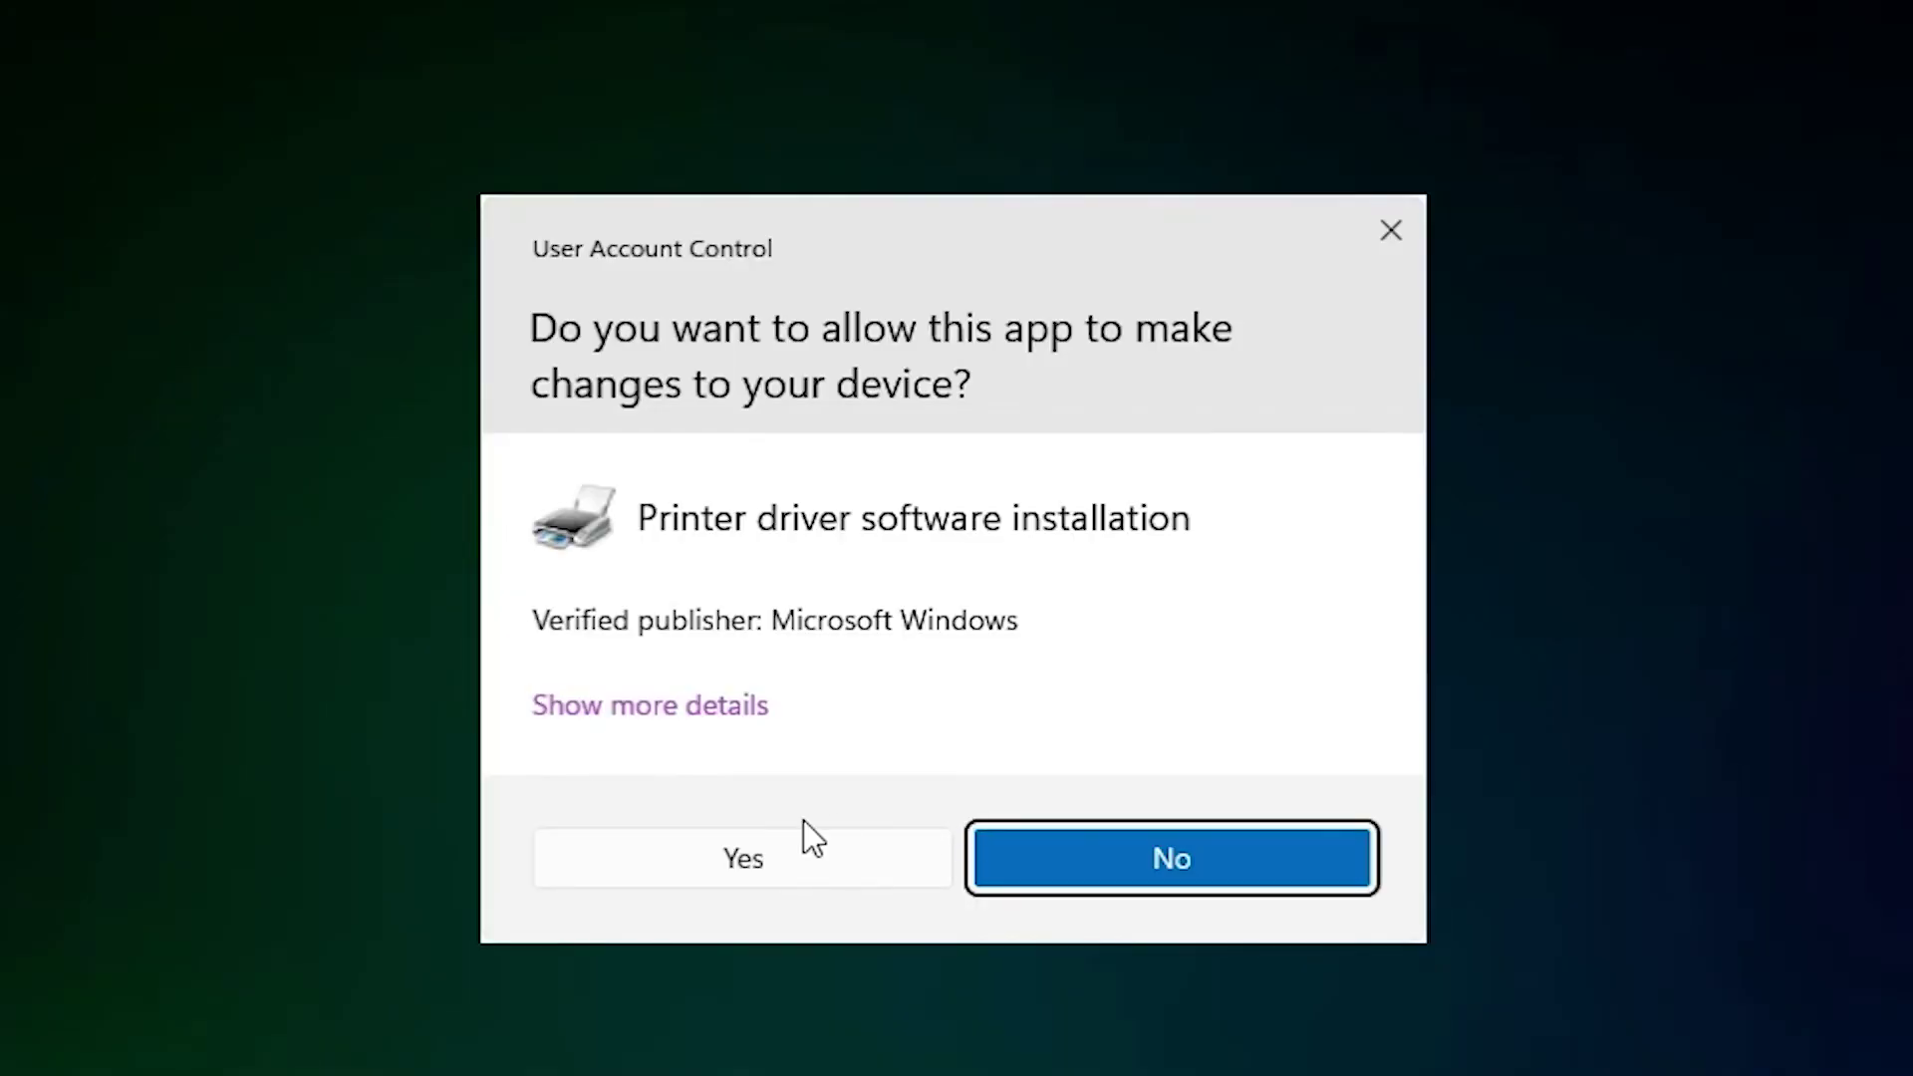
left_click(787, 852)
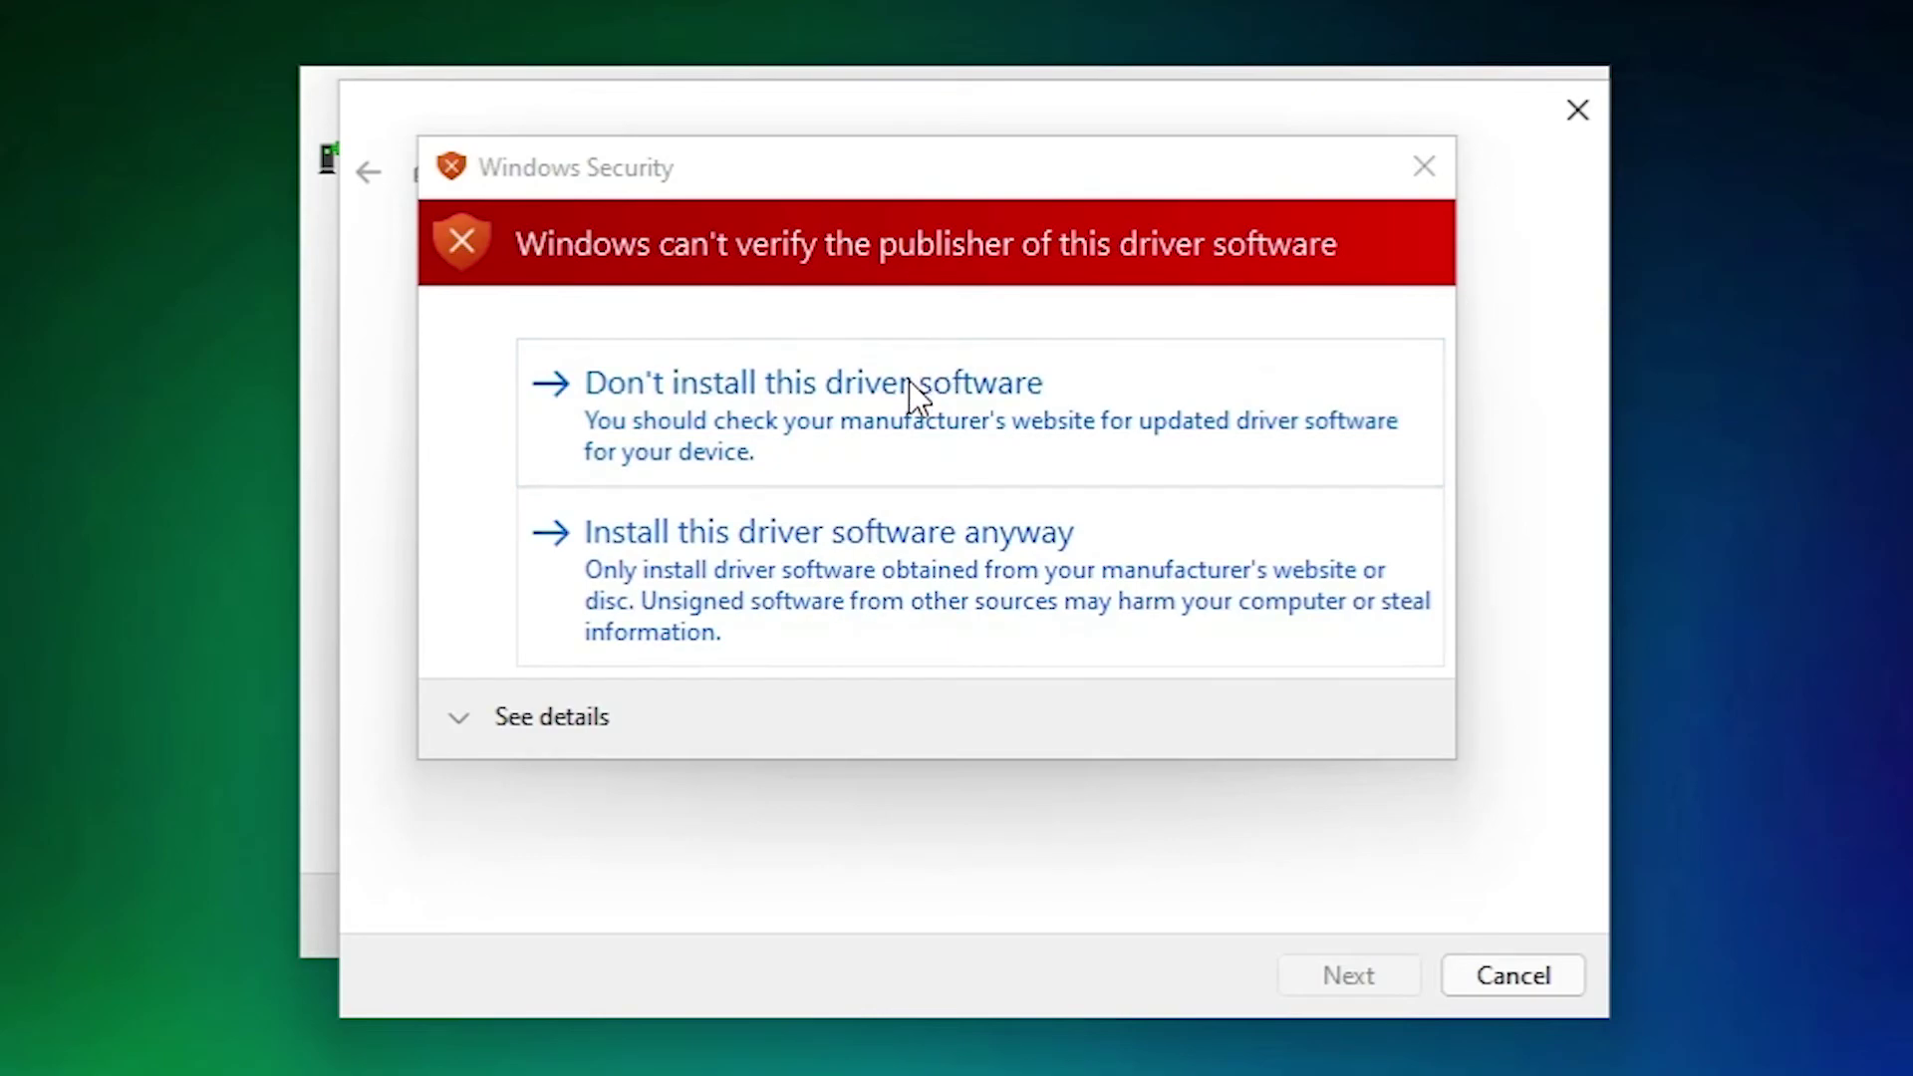
left_click(823, 534)
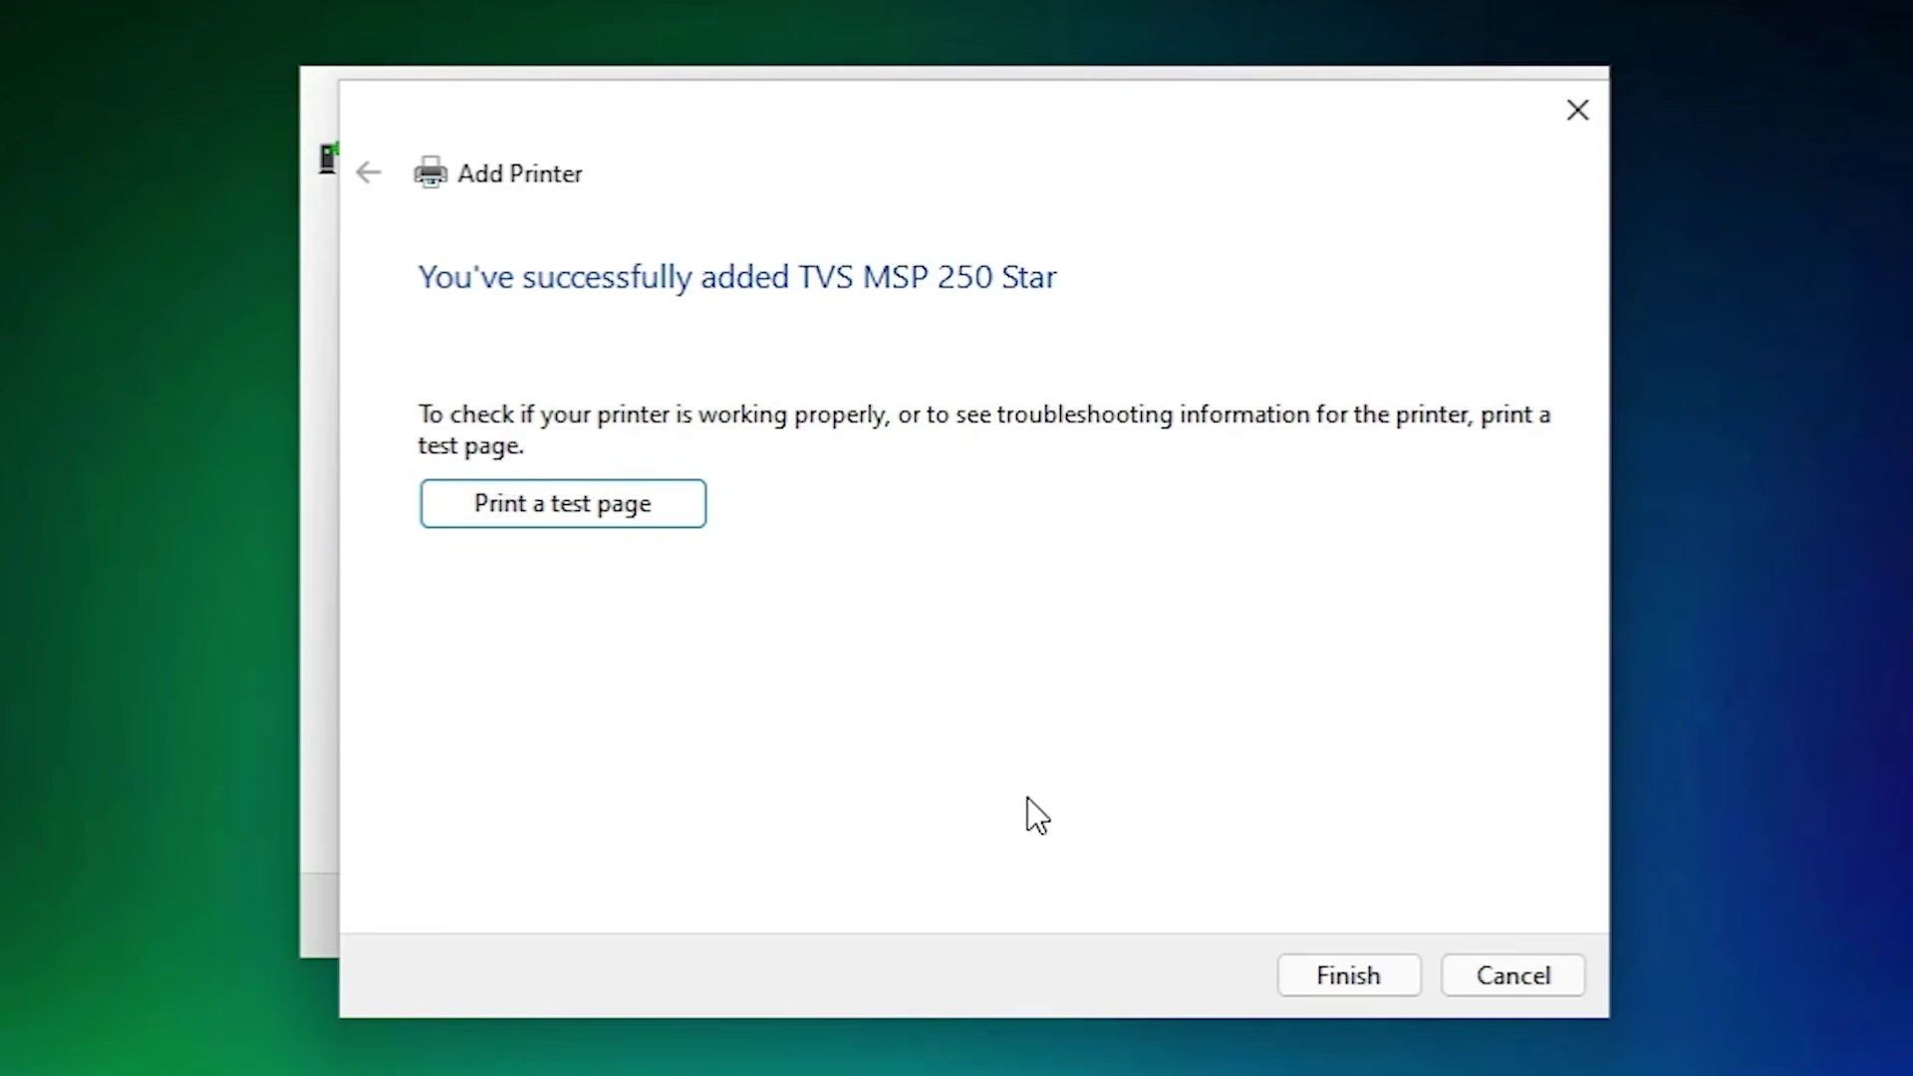
left_click(1300, 978)
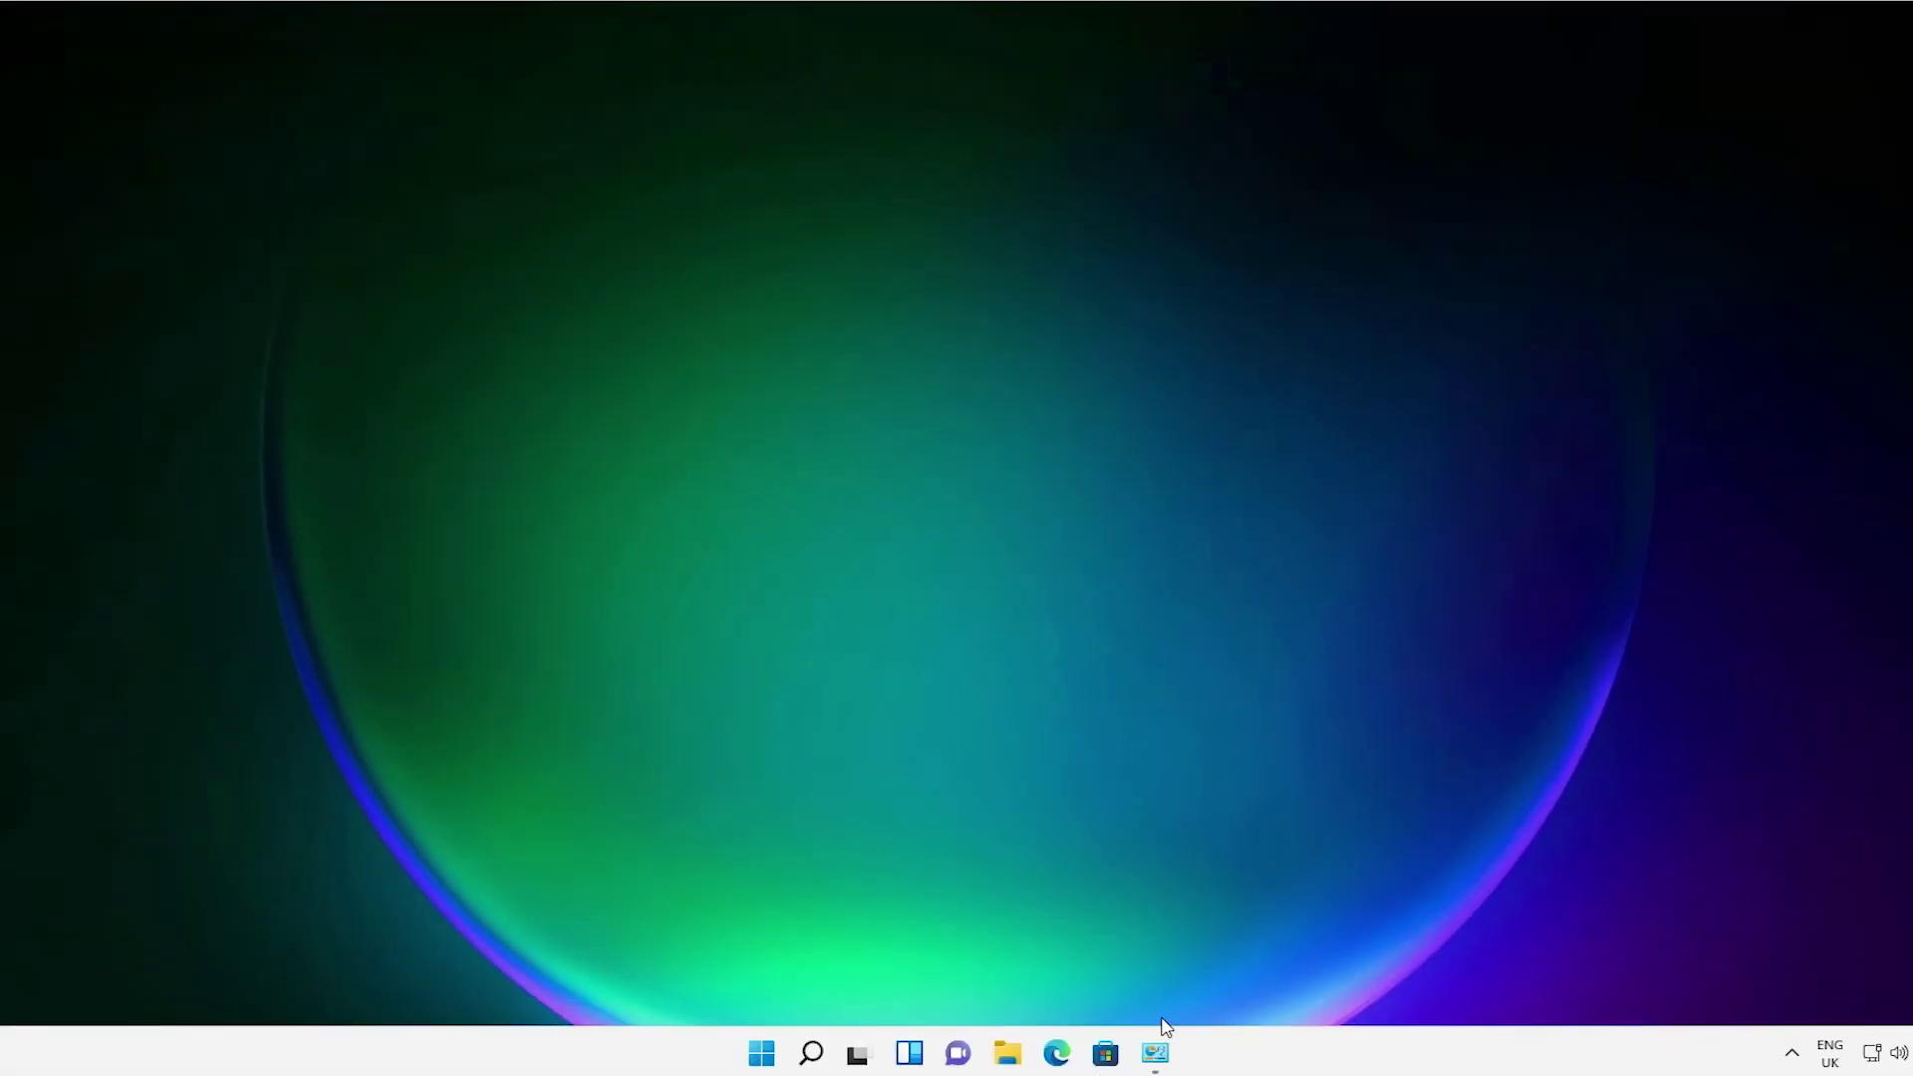
left_click(1154, 1053)
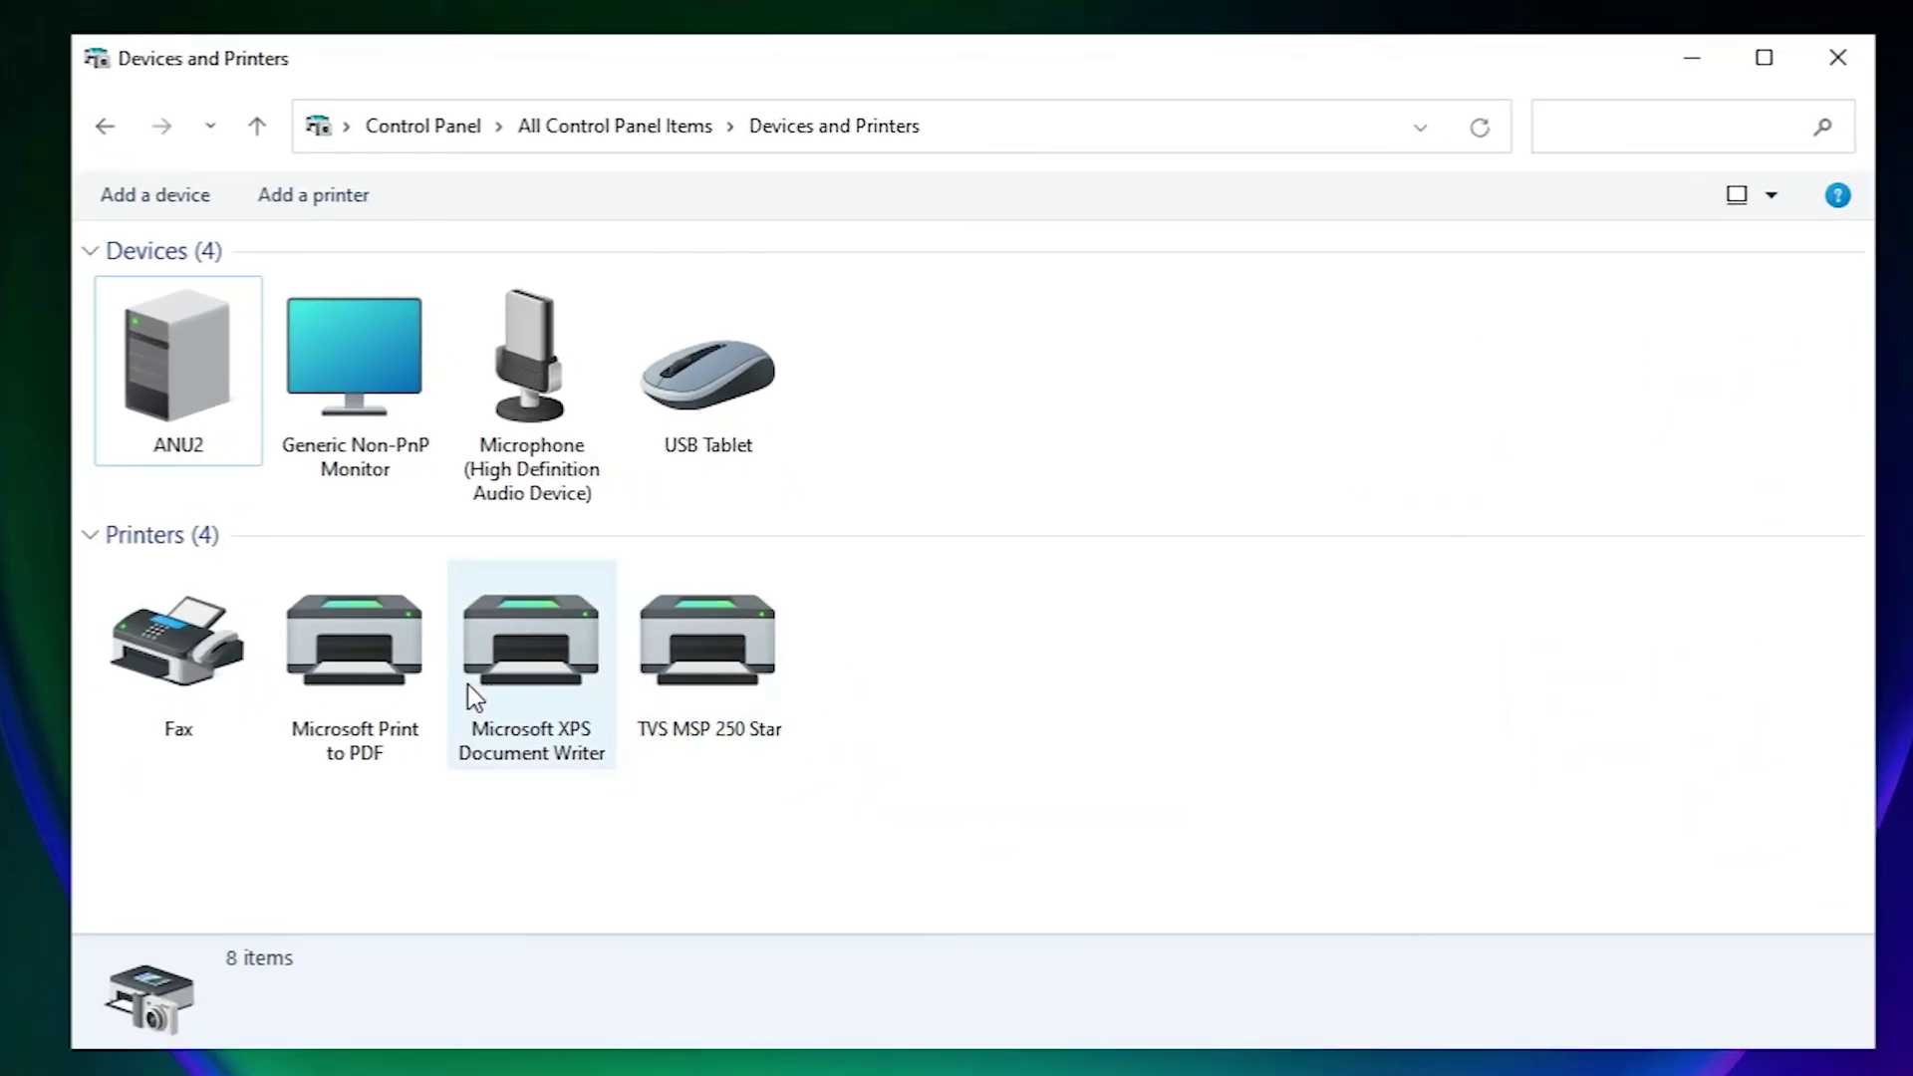